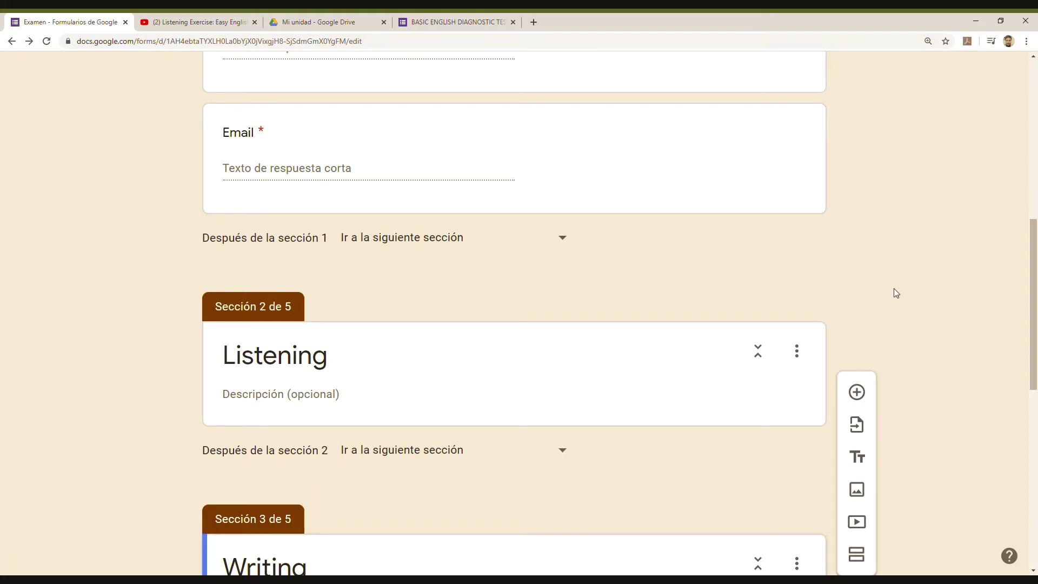
- Scroll to the Listening section and type 'Please watch the video and answer the questions' as its description
scroll(860, 303, "up", 6)
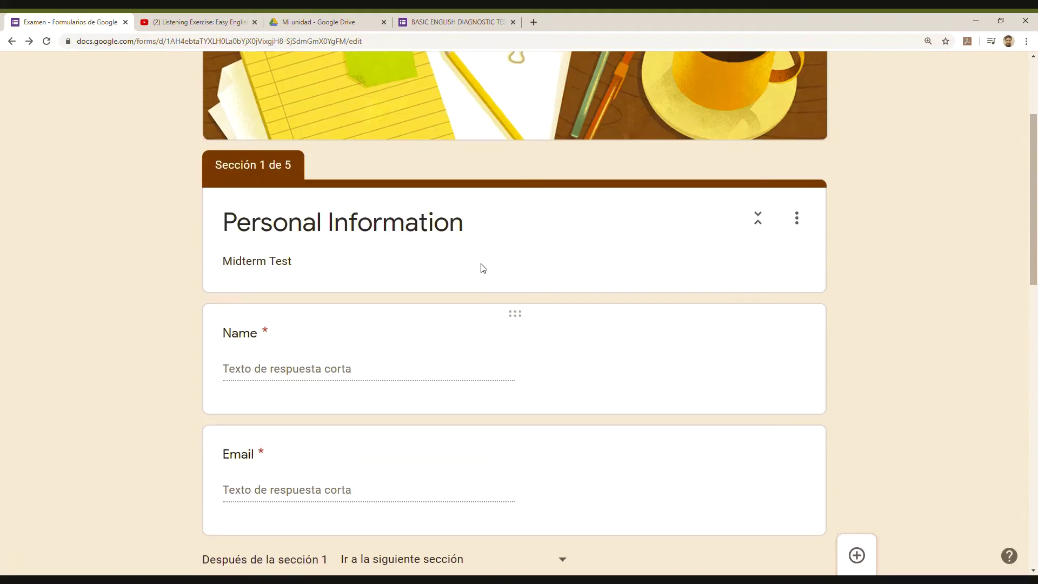
scroll(438, 287, "up", 2)
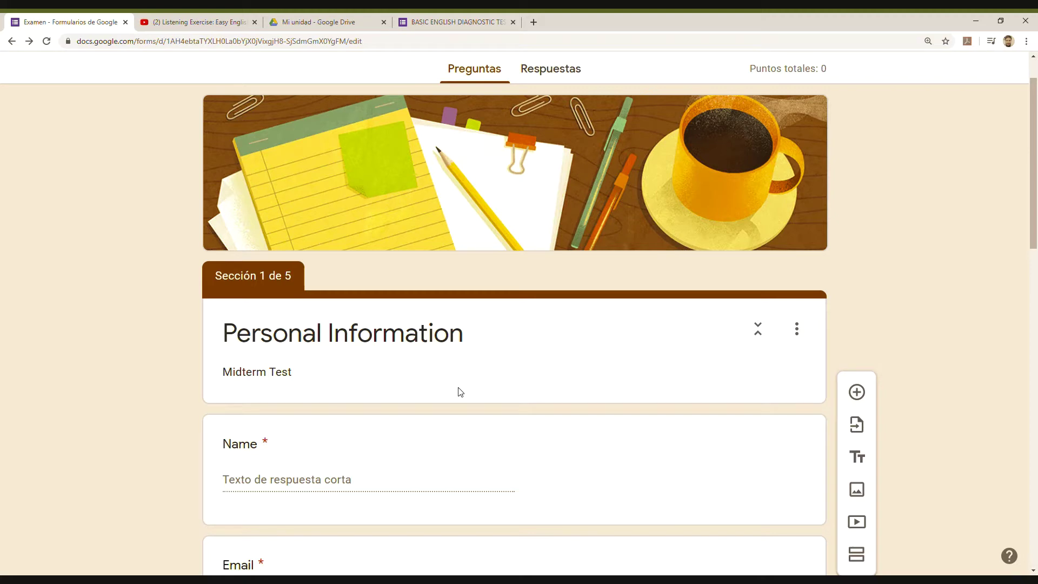
scroll(501, 385, "down", 3)
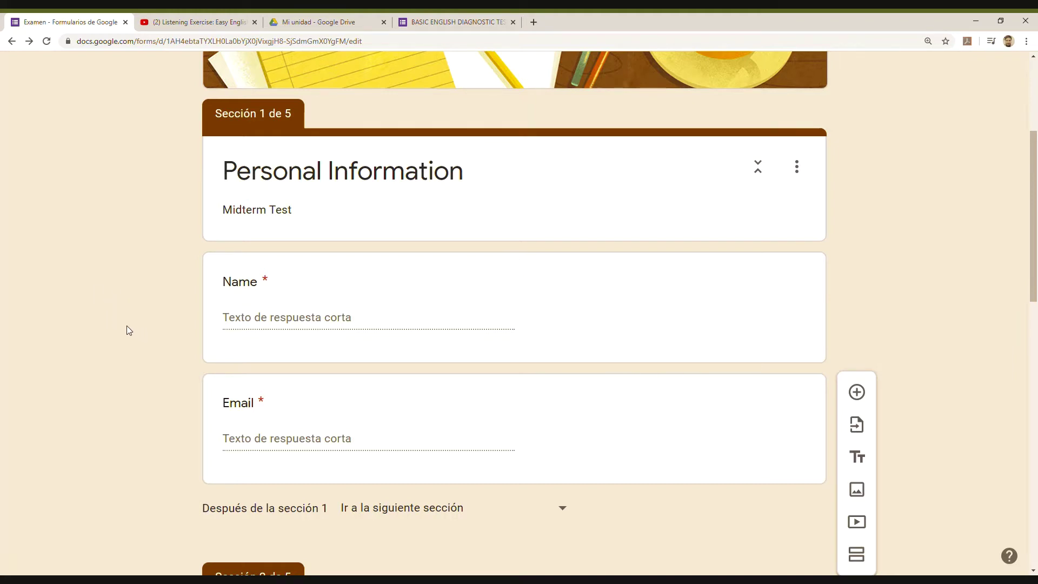
scroll(128, 324, "down", 4)
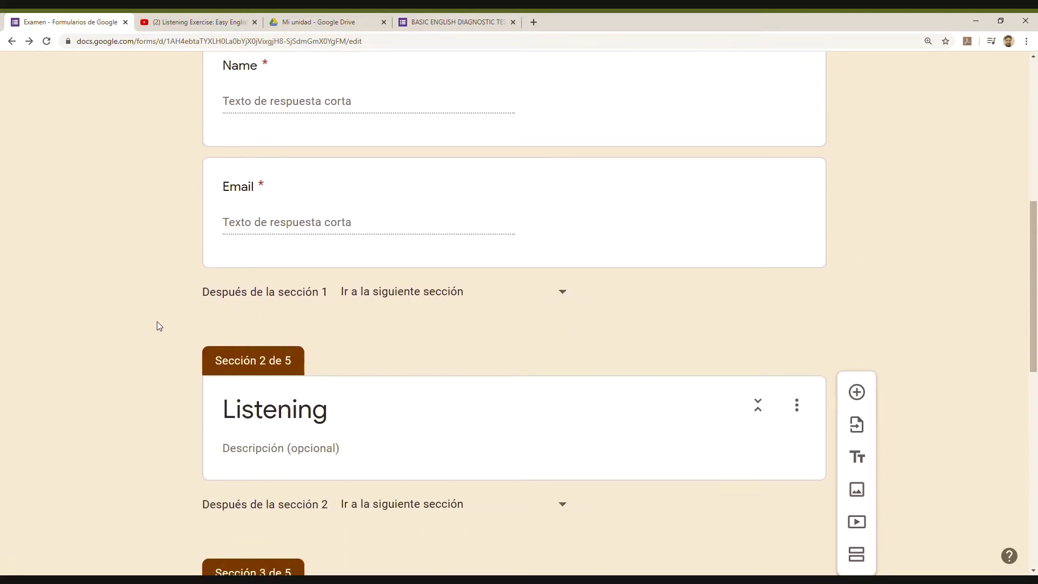
scroll(150, 316, "down", 9)
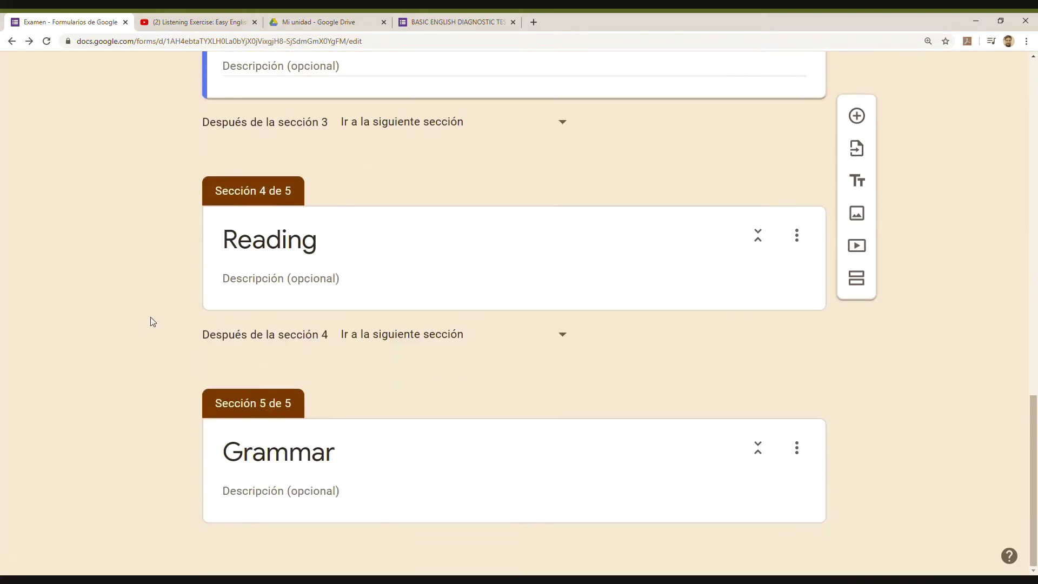
scroll(151, 322, "up", 12)
scroll(150, 317, "up", 4)
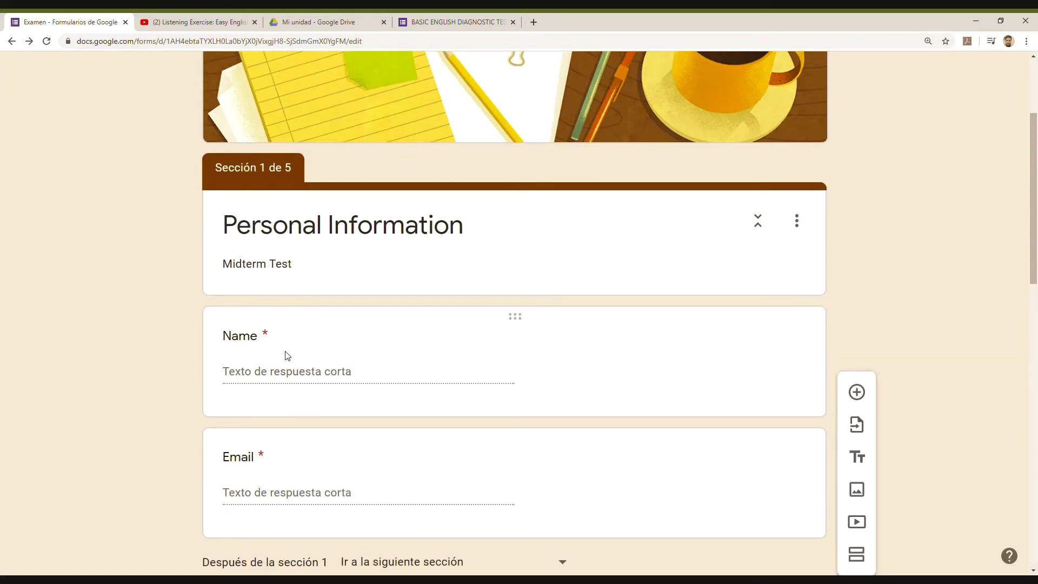
scroll(285, 354, "down", 12)
scroll(287, 356, "down", 4)
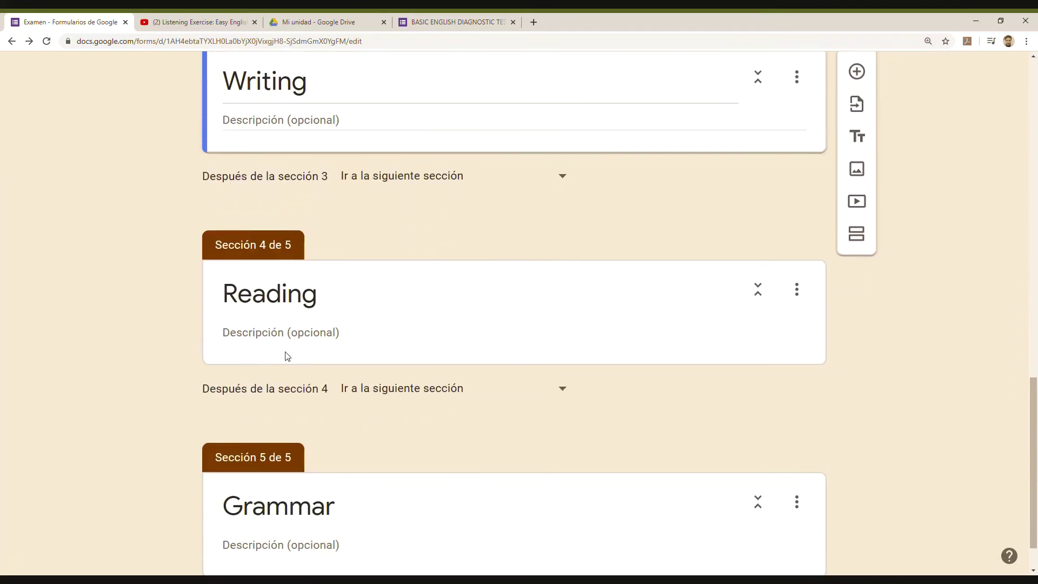
scroll(285, 356, "up", 11)
scroll(285, 355, "up", 4)
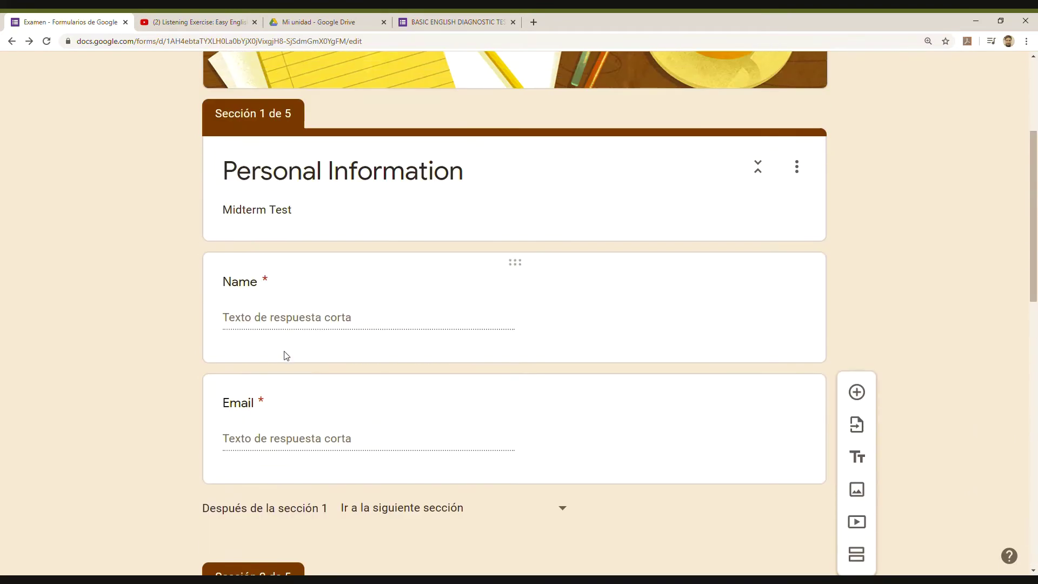
scroll(380, 362, "down", 7)
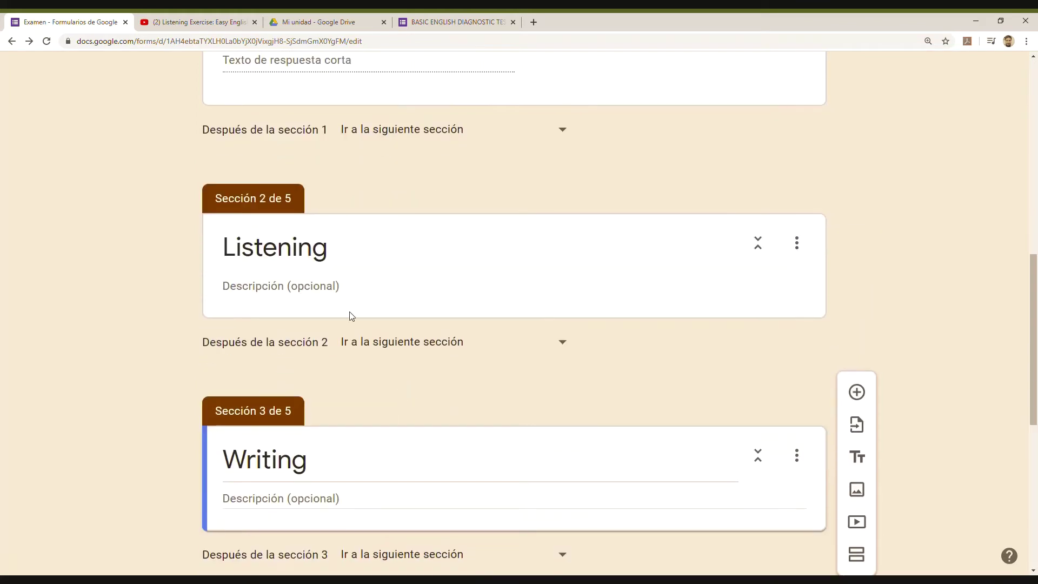
scroll(492, 428, "down", 3)
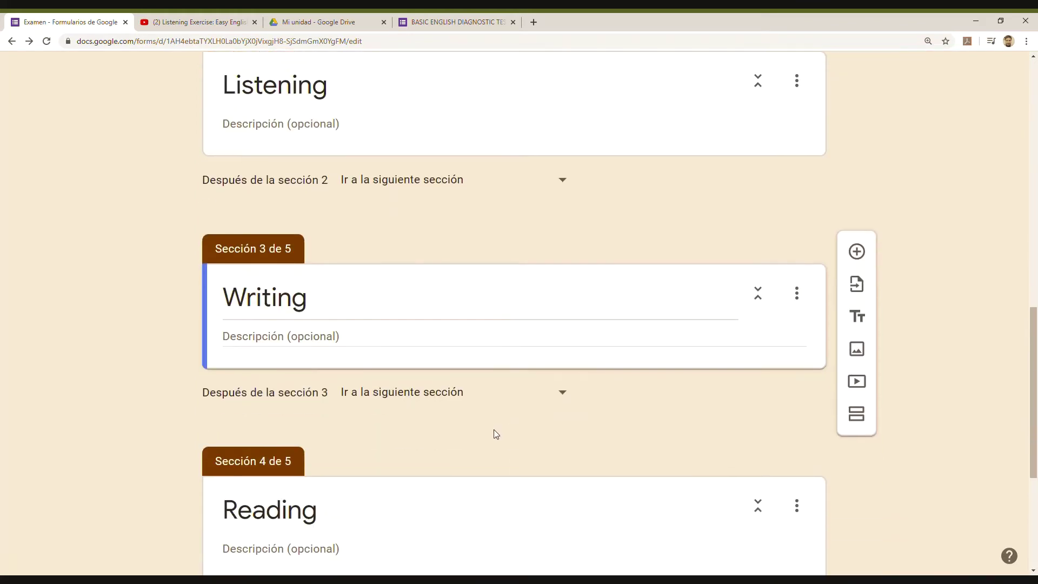
scroll(488, 430, "up", 2)
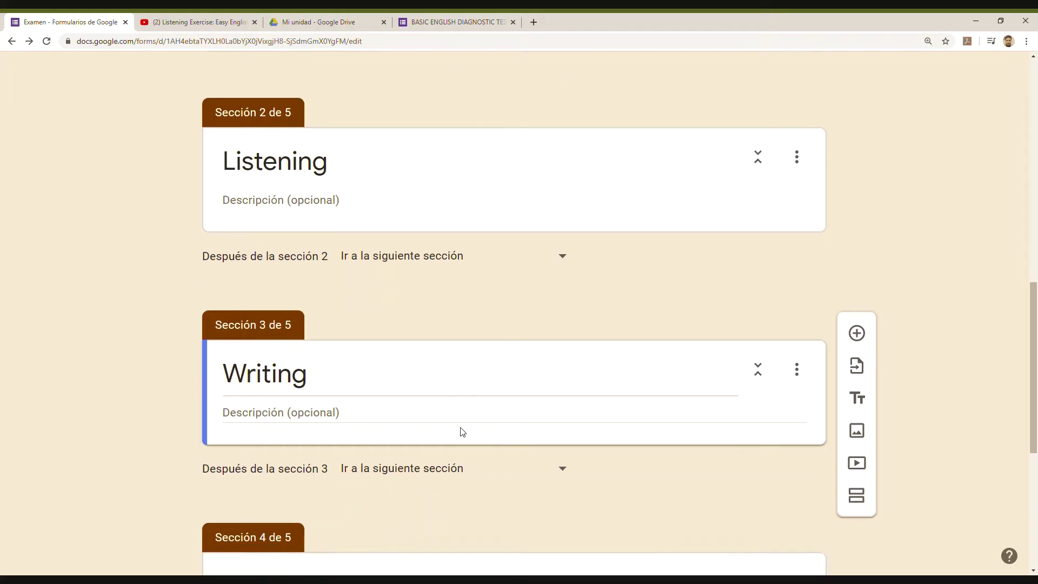
scroll(447, 386, "down", 3)
scroll(446, 399, "up", 3)
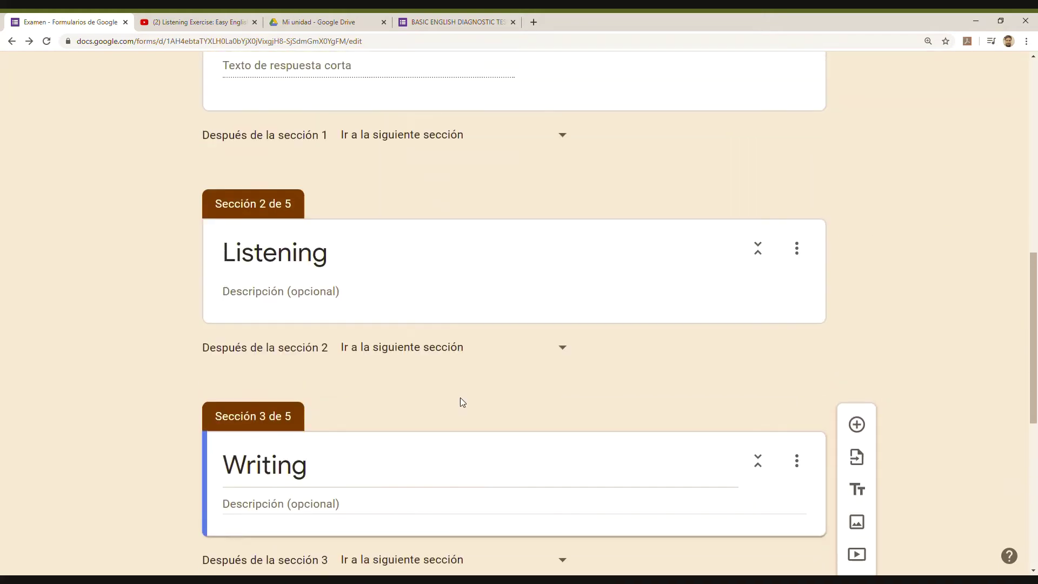
scroll(462, 402, "up", 6)
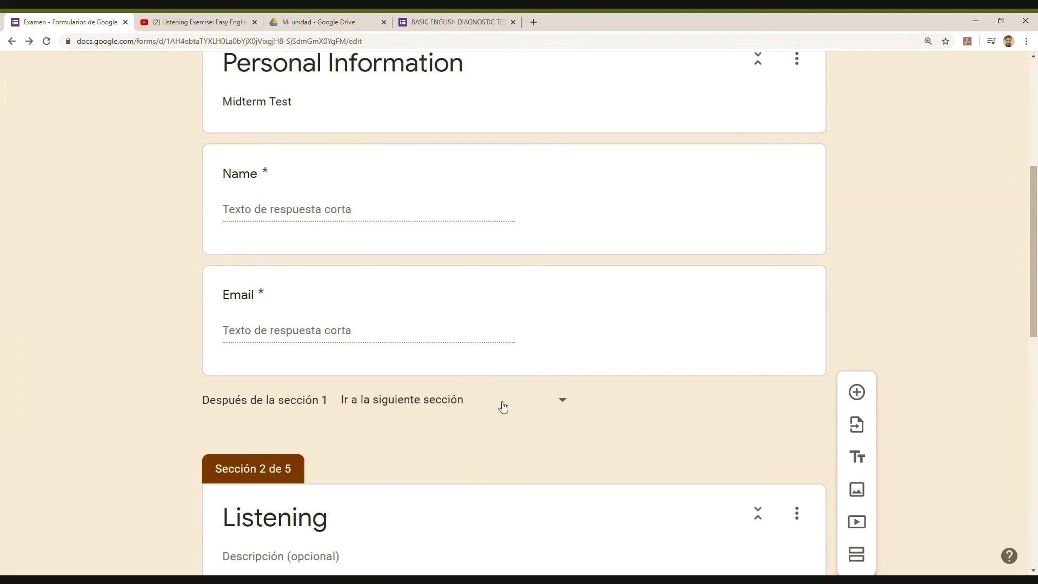
scroll(473, 422, "down", 3)
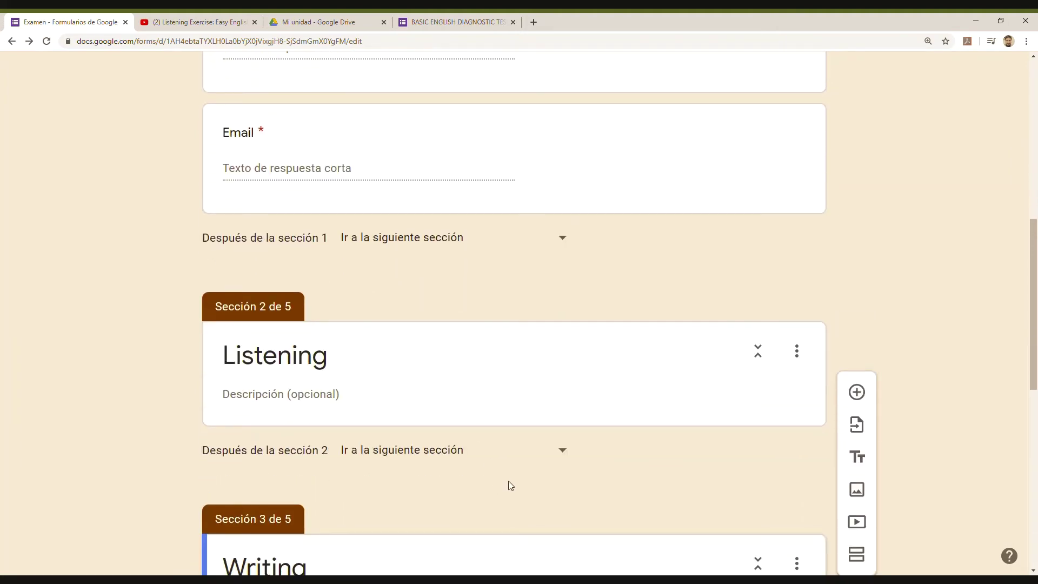
scroll(507, 494, "down", 1)
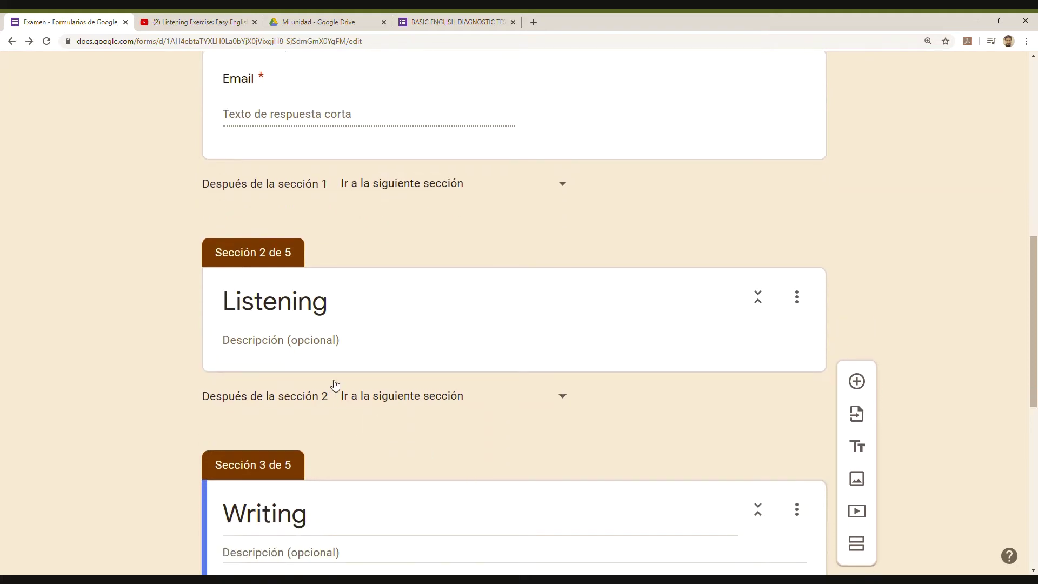
scroll(365, 342, "down", 2)
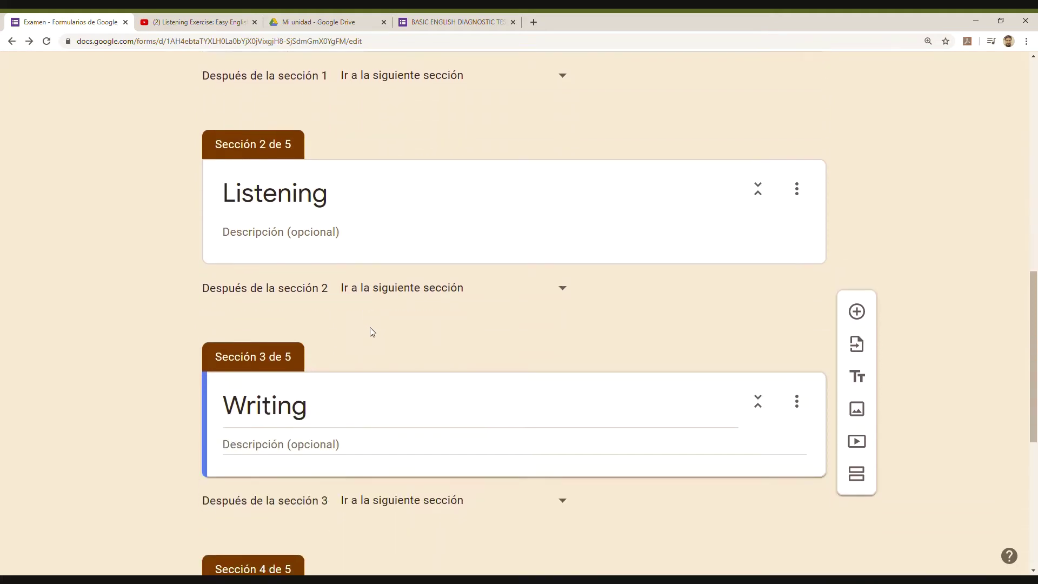
left_click(326, 240)
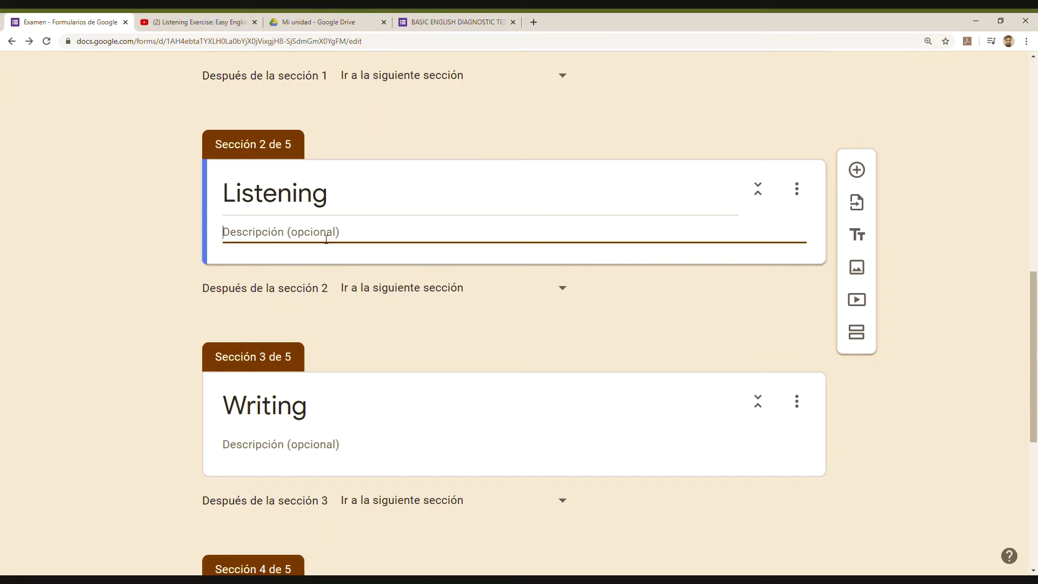
type("Pl")
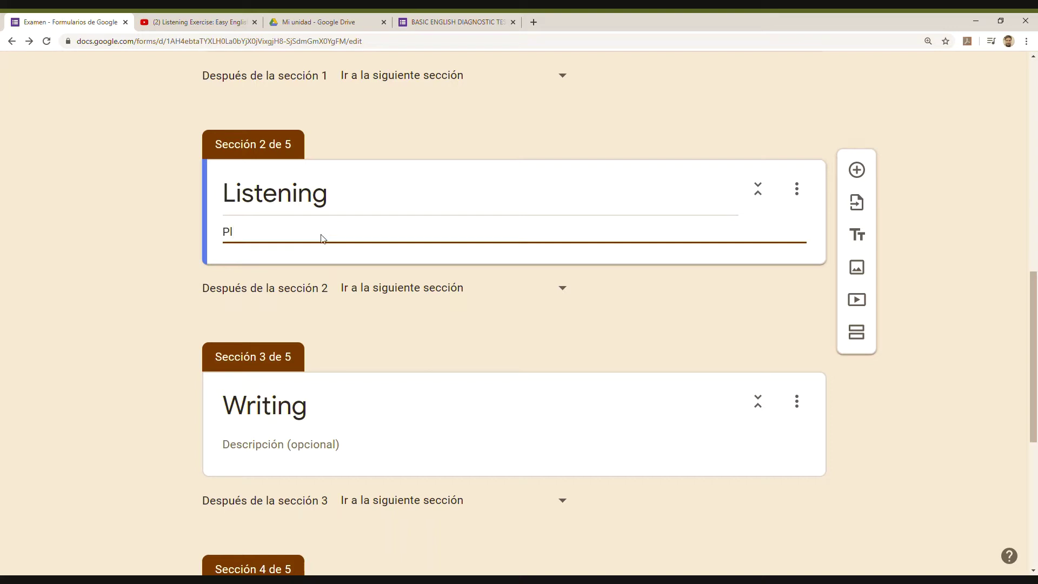
type("ease watch the video and")
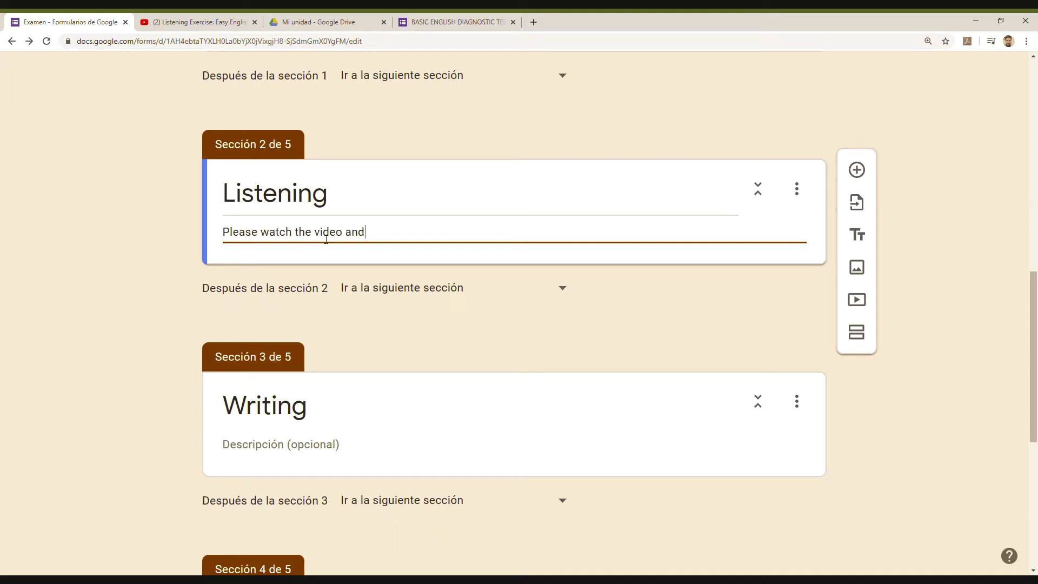
type(" answer the question")
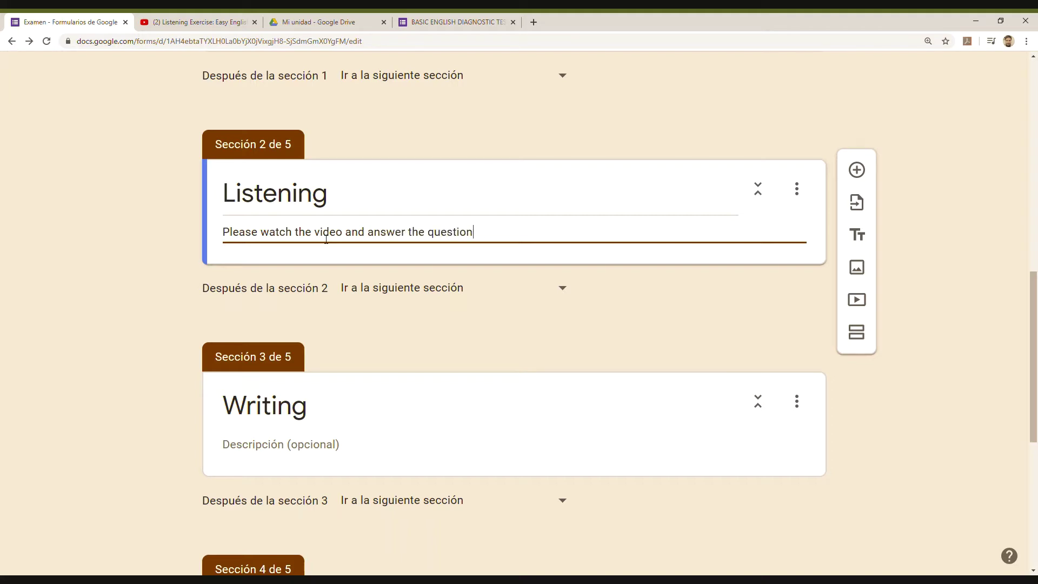
type("s")
- Add a question, then find the YouTube video 'Listening Exercise: Easy English Lesson - Level B' from its pasted URL
left_click(856, 171)
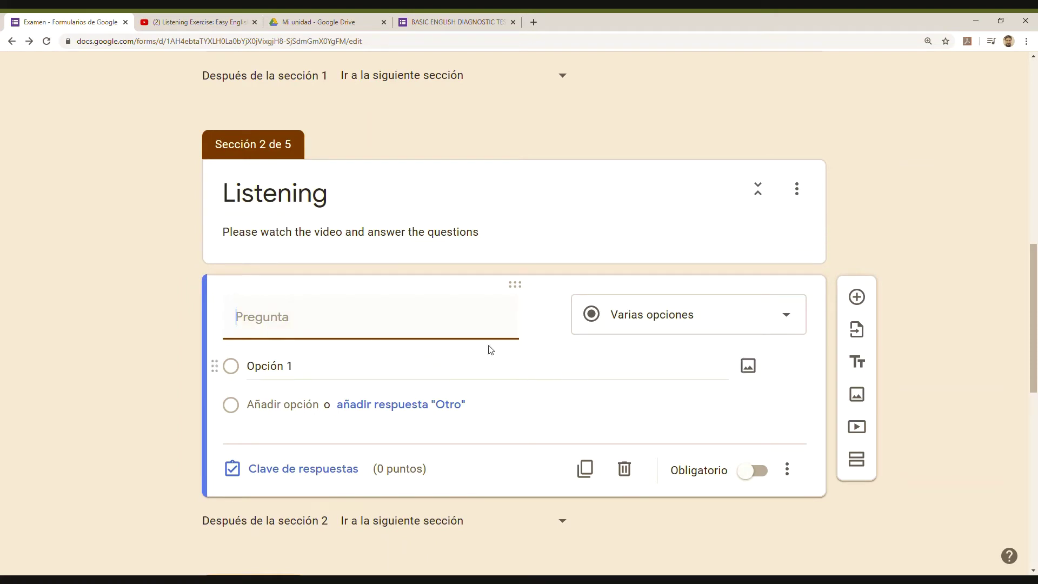
left_click(859, 428)
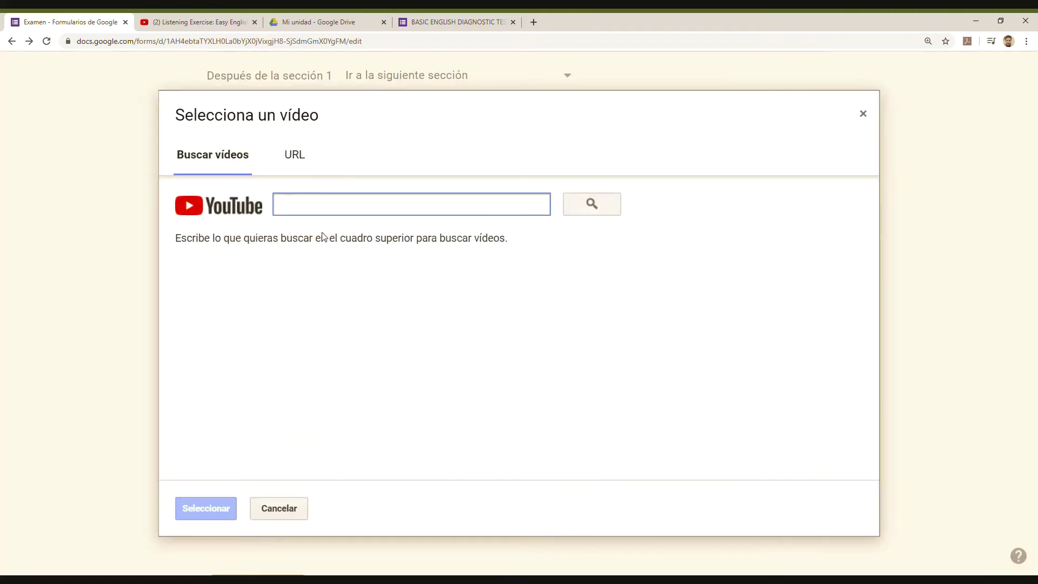
type("https://www.youtube.com/watch?v=3m3sOhtdkkI")
left_click(592, 203)
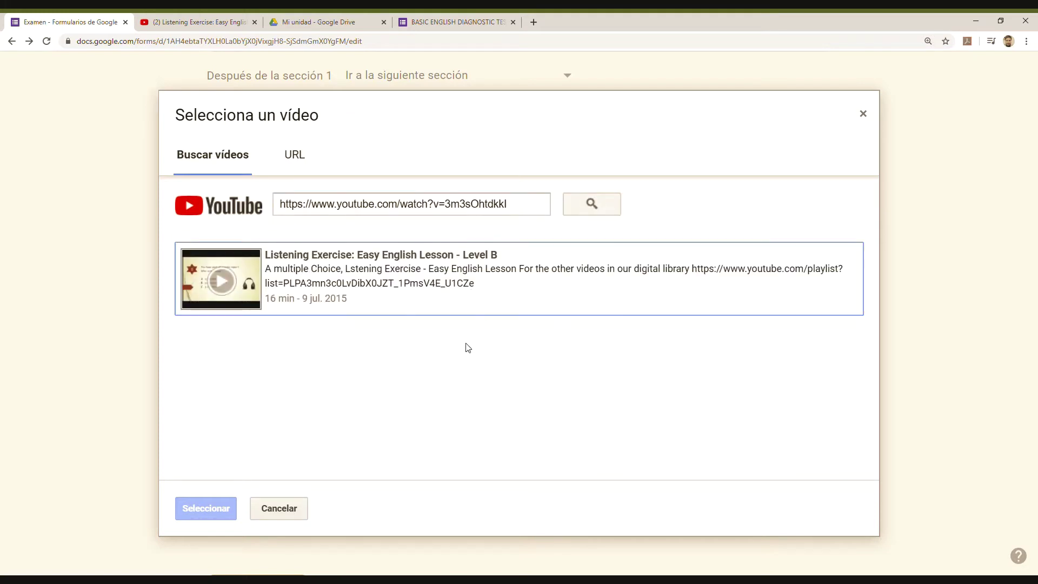
left_click(509, 300)
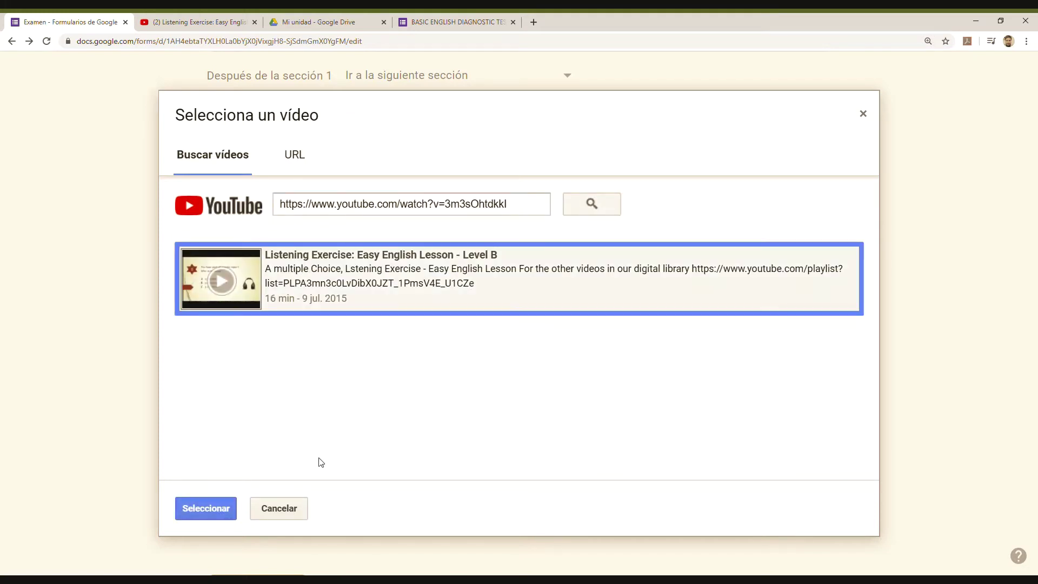
- Insert the chosen video and title it 'Video for listening questions'
left_click(211, 507)
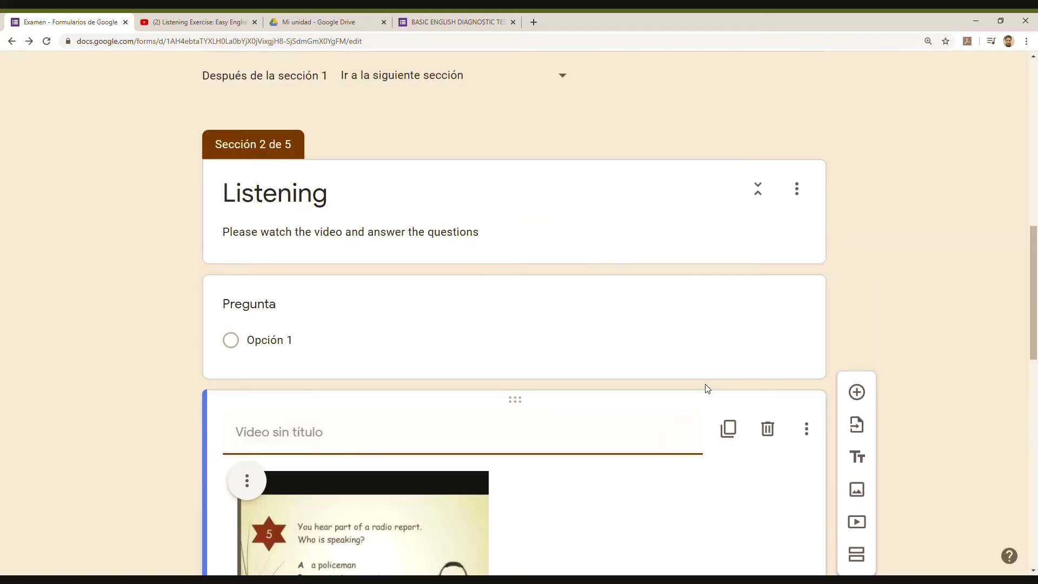
scroll(349, 211, "up", 2)
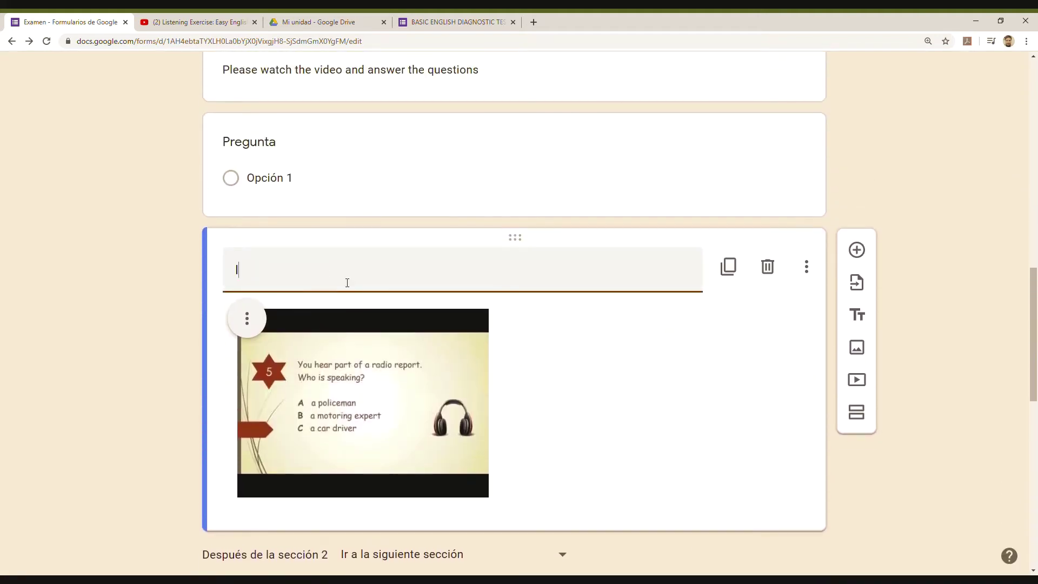
type("Listenin")
type("g ")
type("Vi")
key("BackSpace")
key("BackSpace")
key("BackSpace")
key("BackSpace")
key("BackSpace")
key("BackSpace")
key("BackSpace")
key("BackSpace")
key("BackSpace")
key("BackSpace")
type("Video for listening questions")
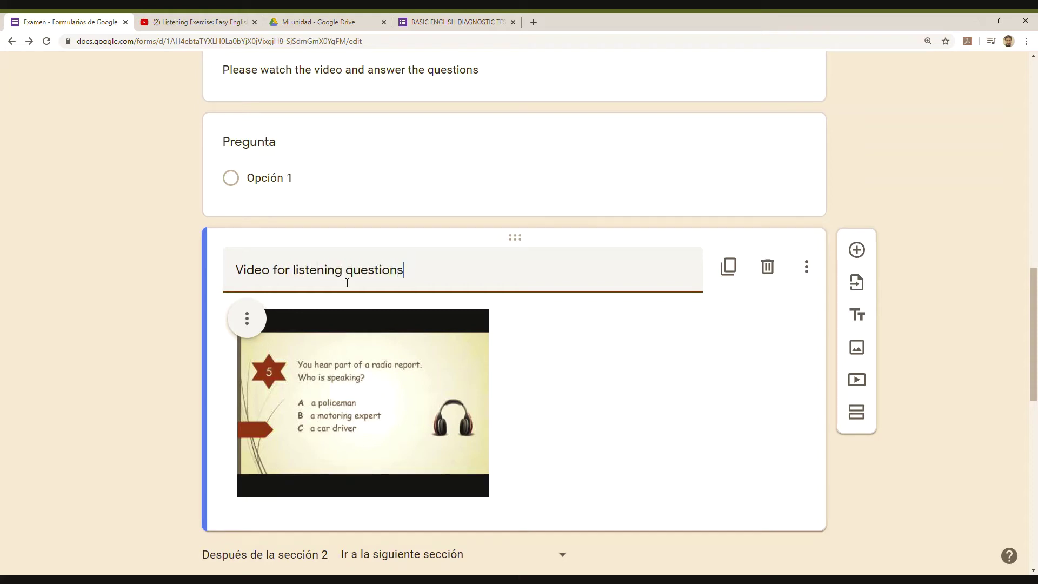
- Move the video above the blank multiple-choice question and select that question for editing
scroll(573, 381, "up", 2)
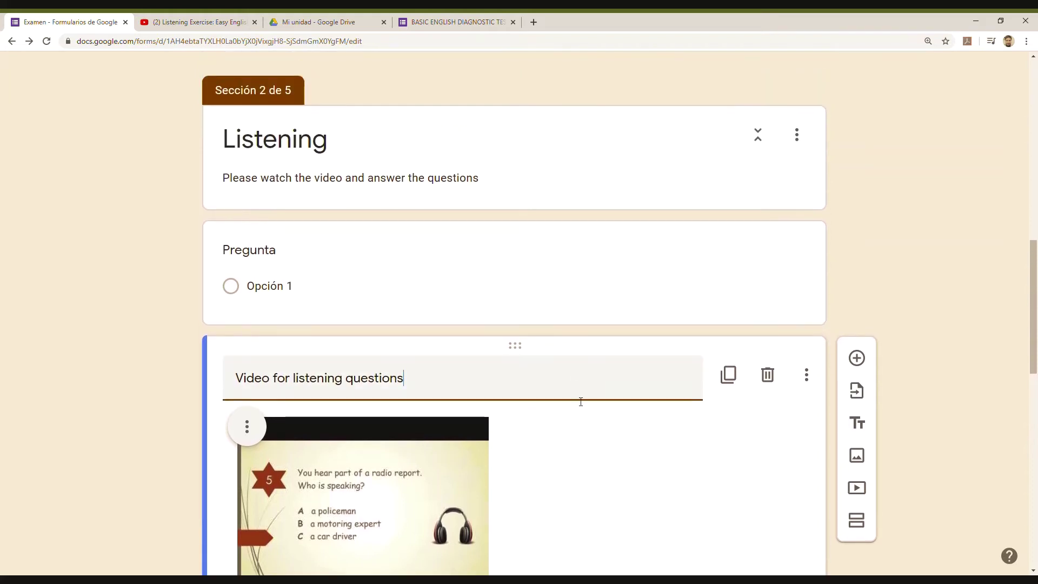
left_click_drag(530, 348, 523, 236)
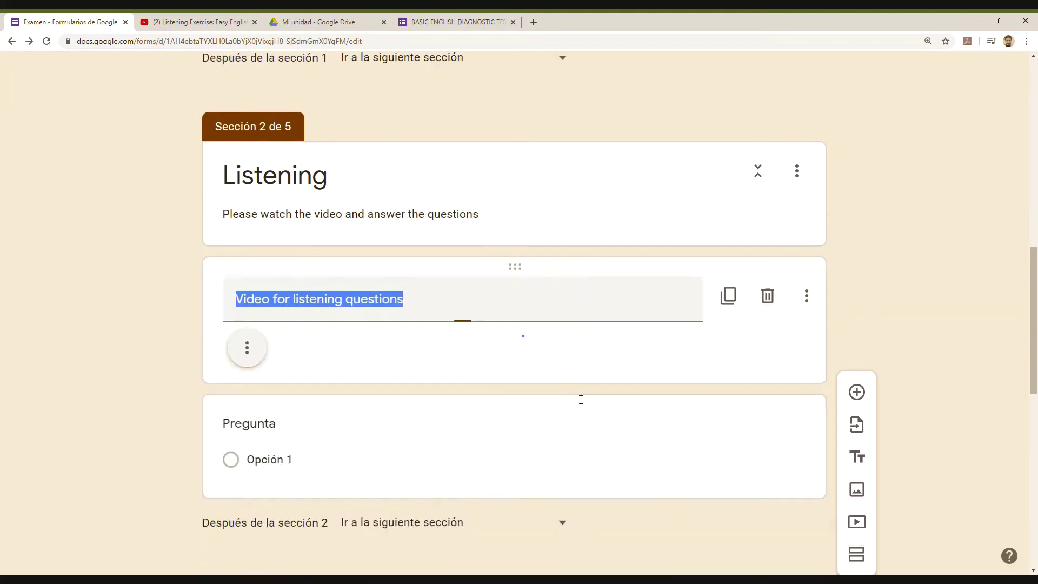
left_click(907, 488)
scroll(559, 443, "down", 6)
left_click(302, 282)
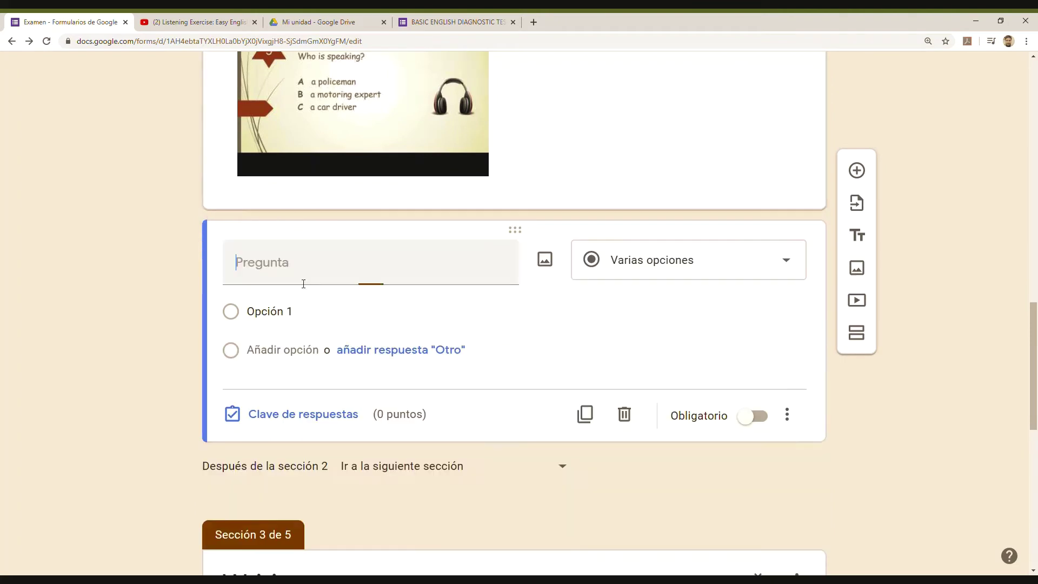
scroll(373, 276, "up", 2)
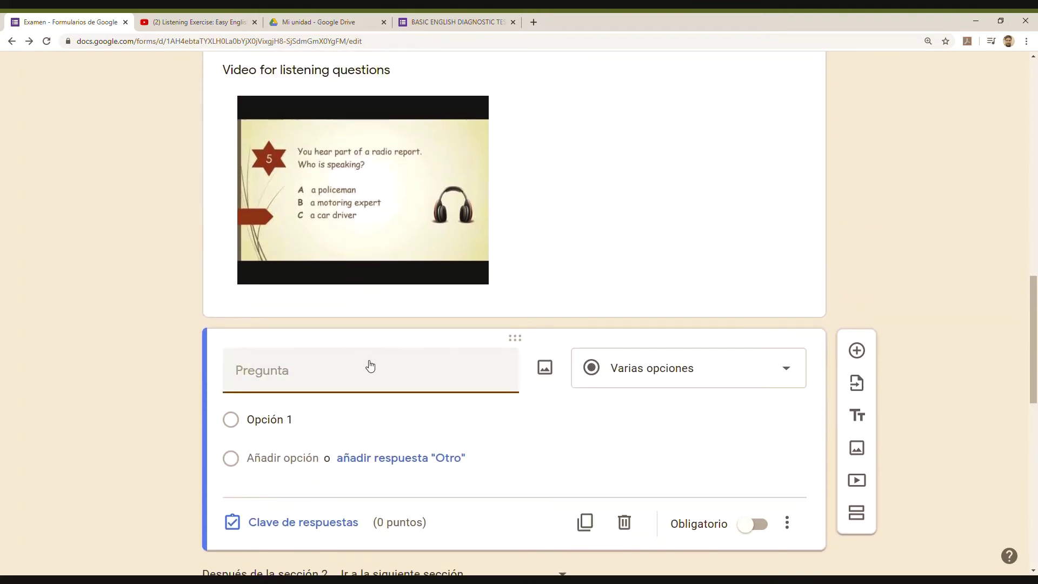
scroll(370, 366, "up", 2)
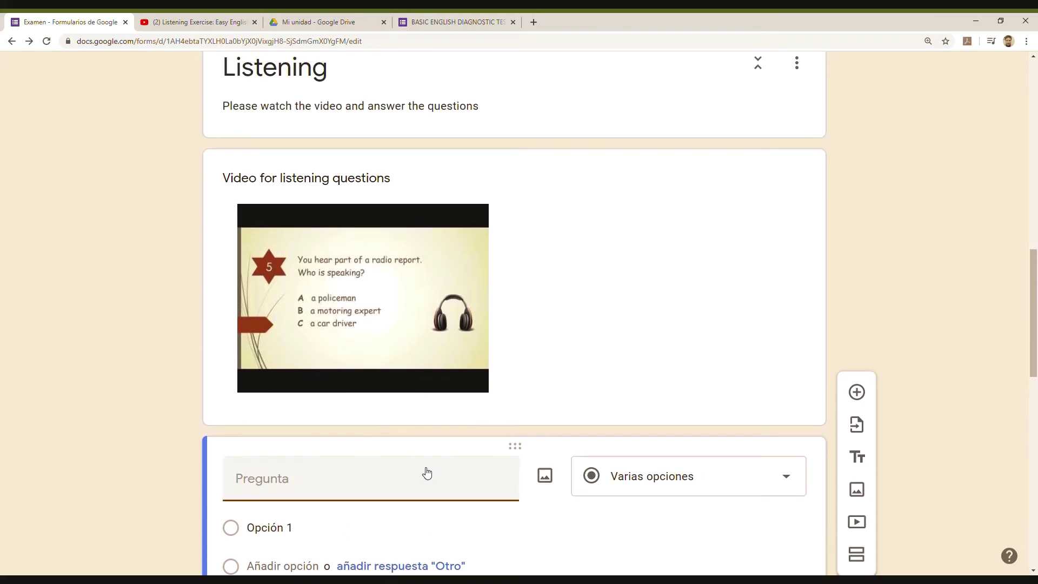
- Enter 'What does the woman like?' as the question text under the video
scroll(423, 470, "down", 1)
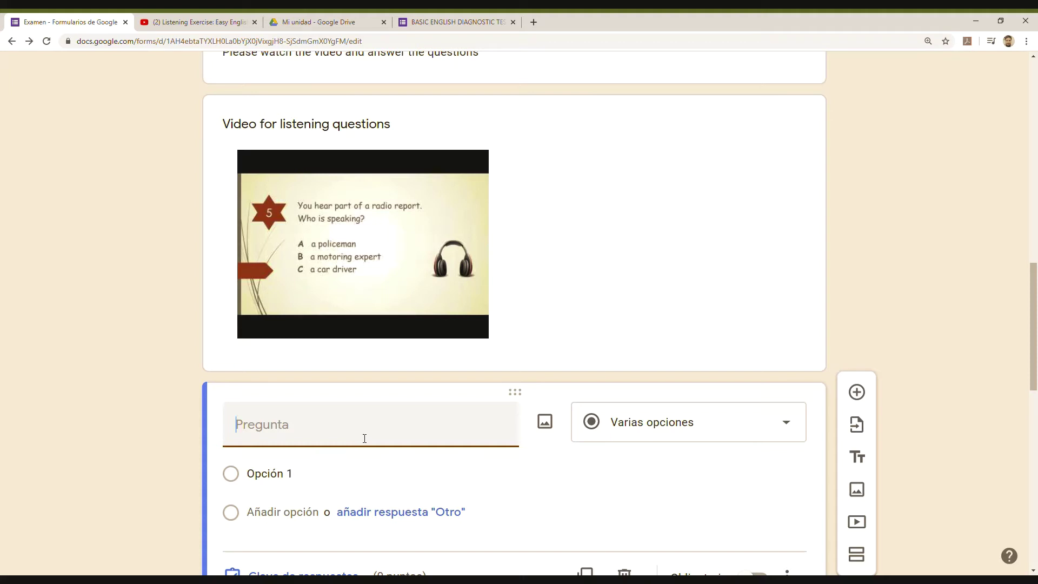
type("What does the wo")
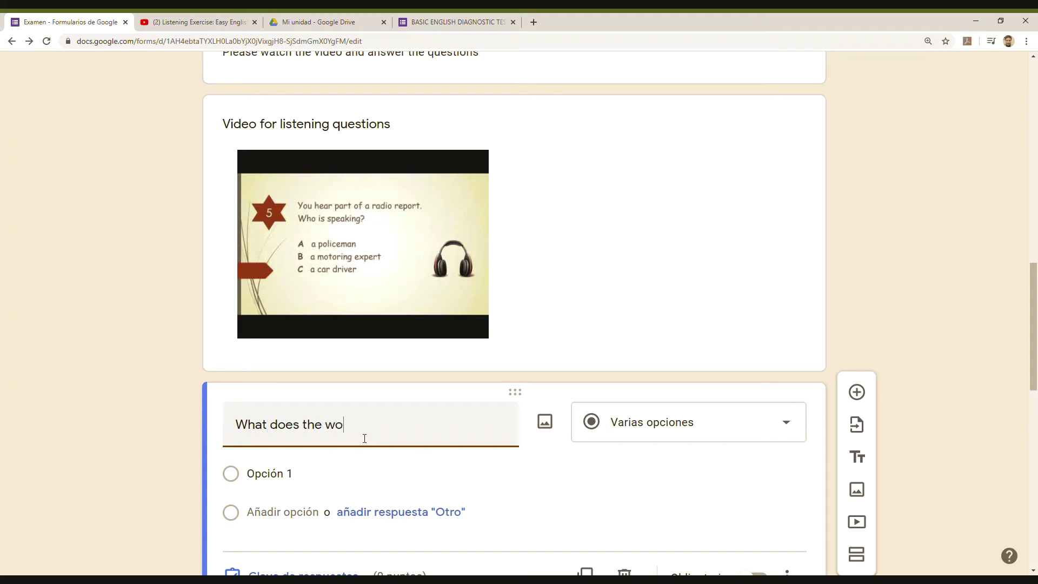
type("man like?")
scroll(563, 487, "down", 2)
- Enter the first two answer choices, Water and Soda
left_click(320, 370)
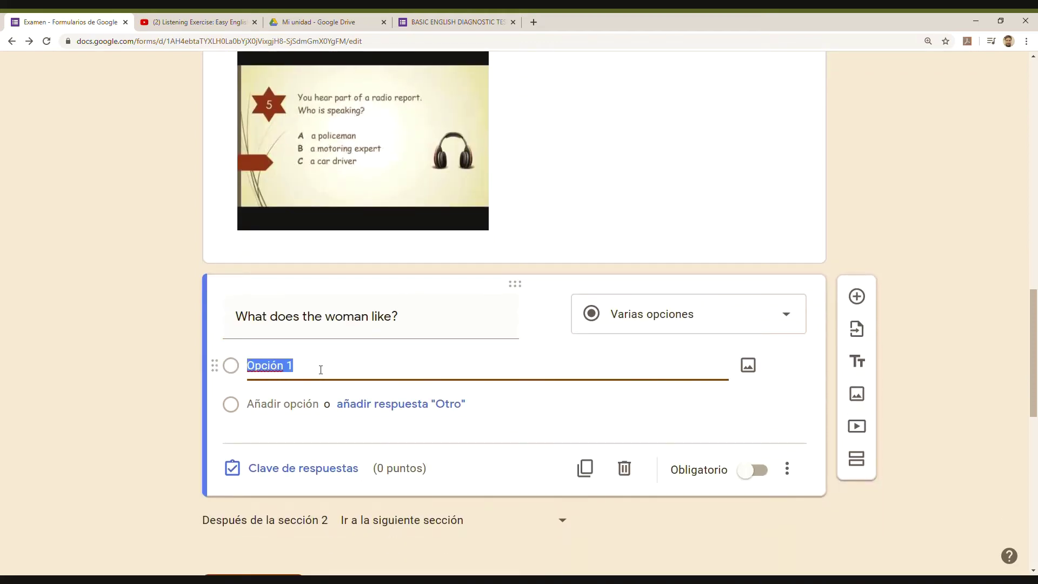
type("water")
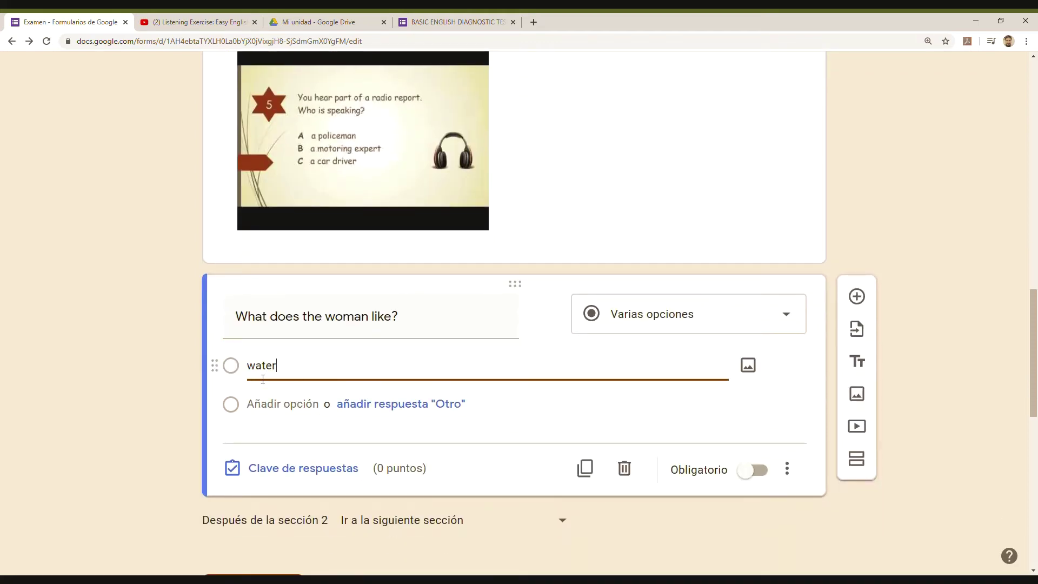
left_click(259, 367)
key("BackSpace")
type("W")
left_click(280, 404)
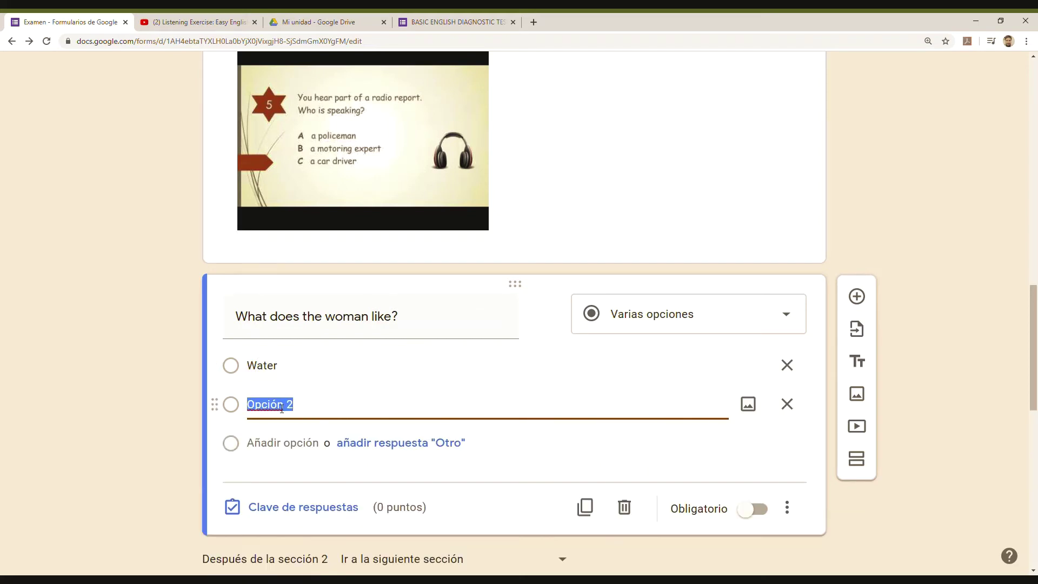
type("Soda")
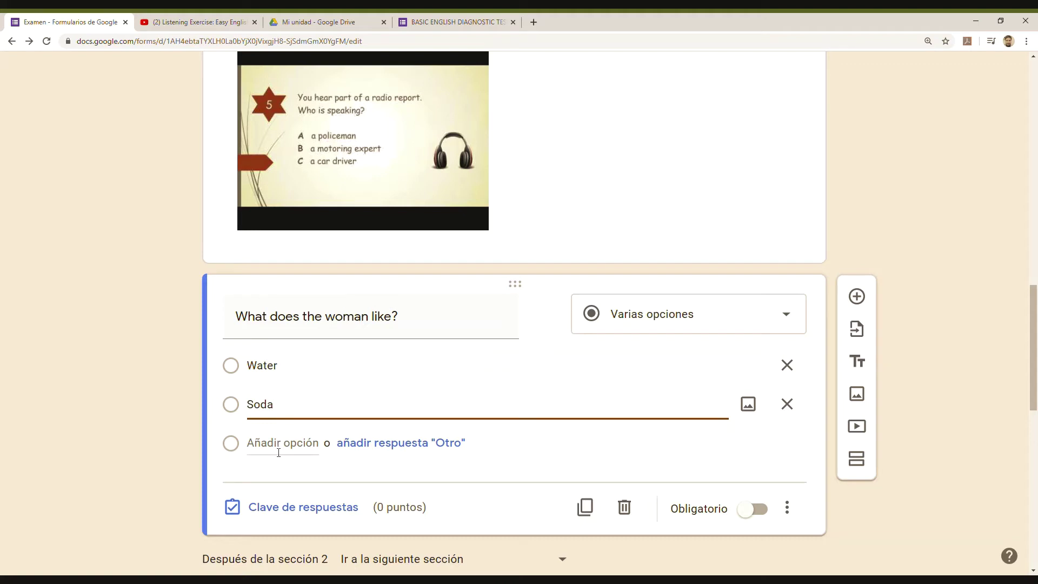
- Add the third and fourth choices, 'A drink' and 'A milkshake'
left_click(278, 446)
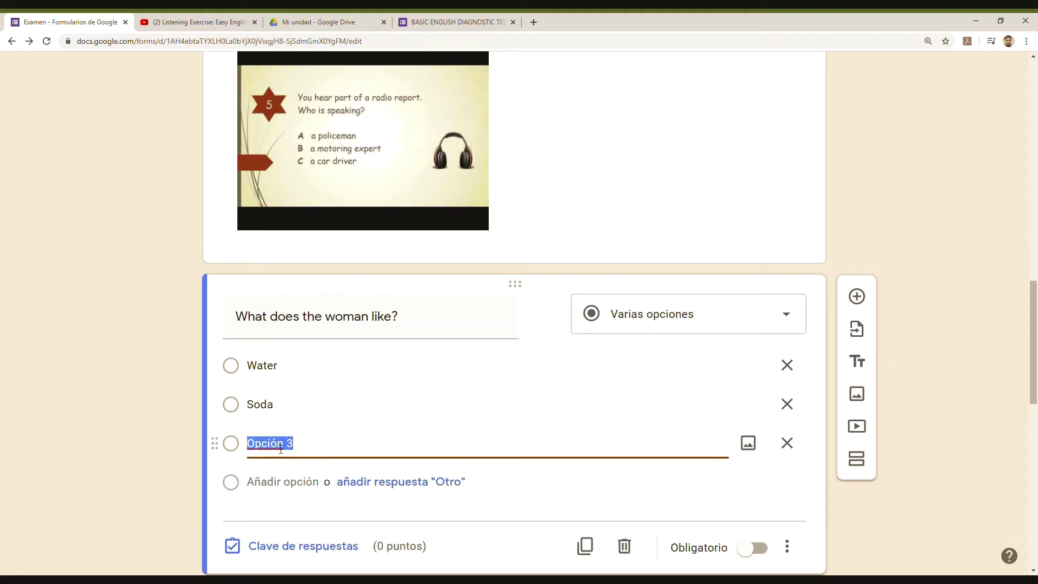
type("a drink")
double_click(256, 448)
type("A")
left_click(300, 491)
scroll(381, 441, "down", 2)
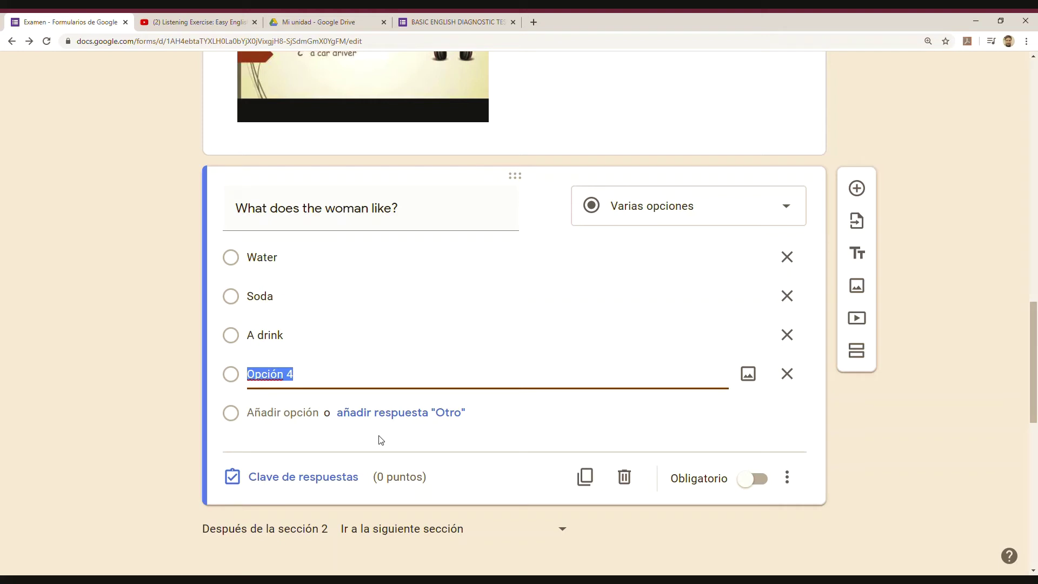
type("A milk")
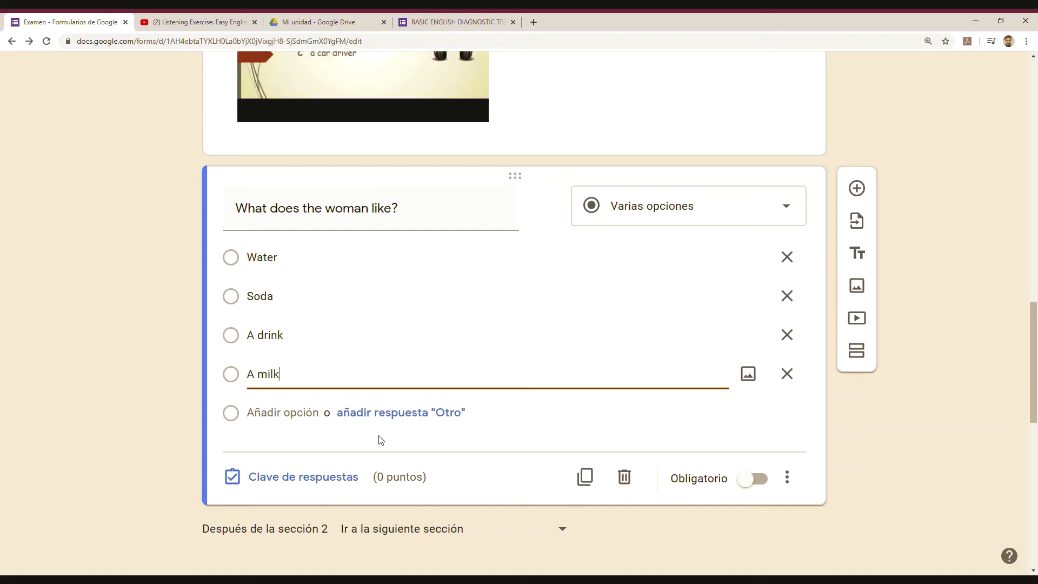
type("shake")
scroll(542, 348, "down", 2)
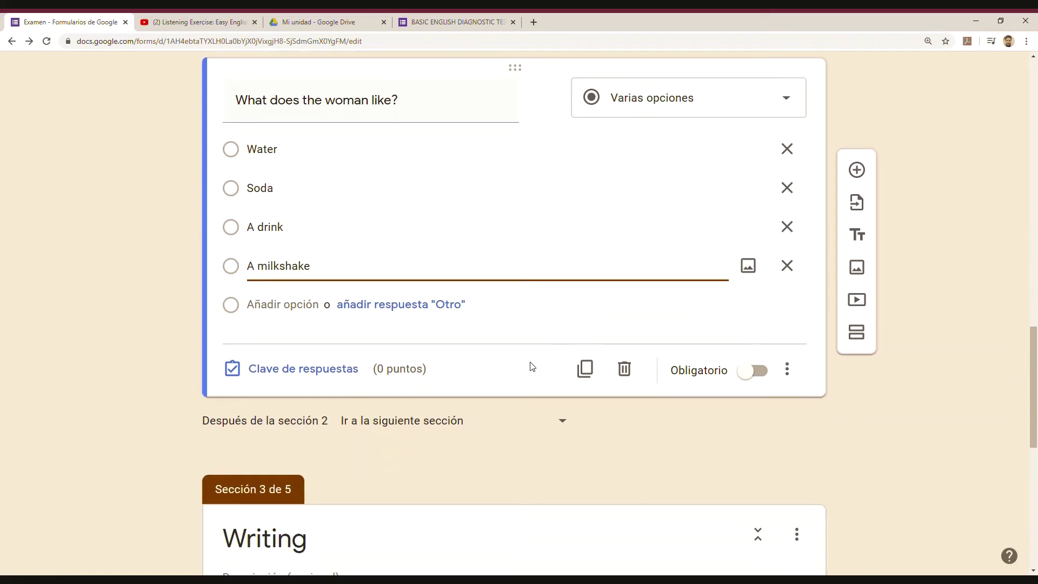
- In the woman question's answer key, mark Water correct and assign 1 point
left_click(303, 372)
scroll(538, 361, "up", 1)
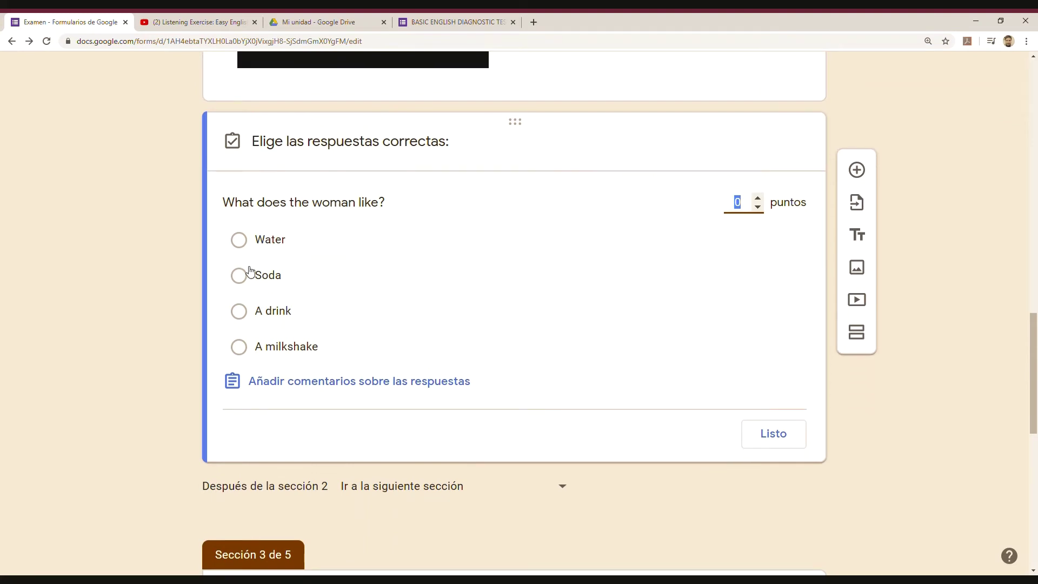
left_click(240, 241)
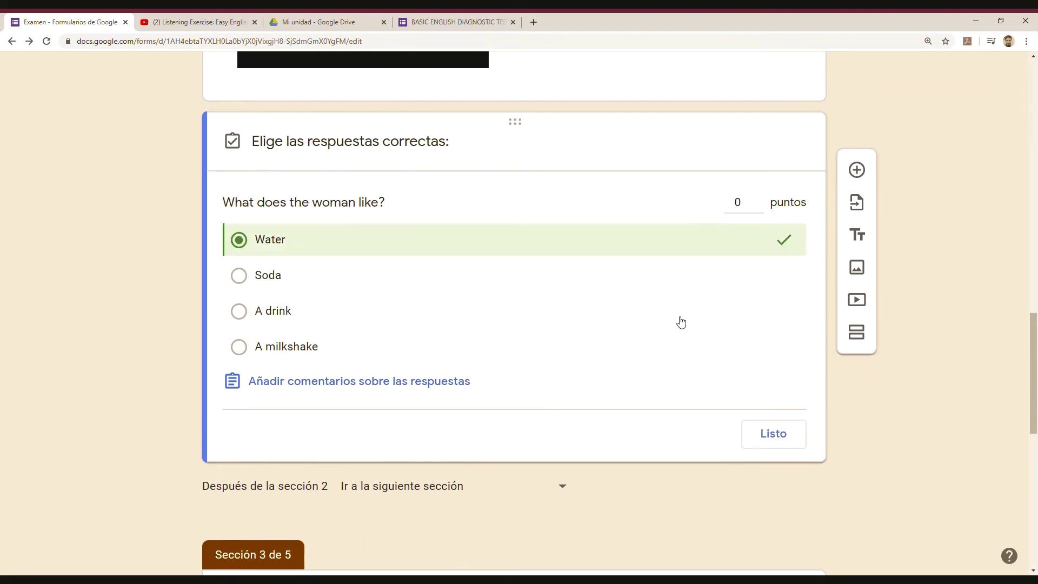
left_click(757, 201)
left_click(775, 442)
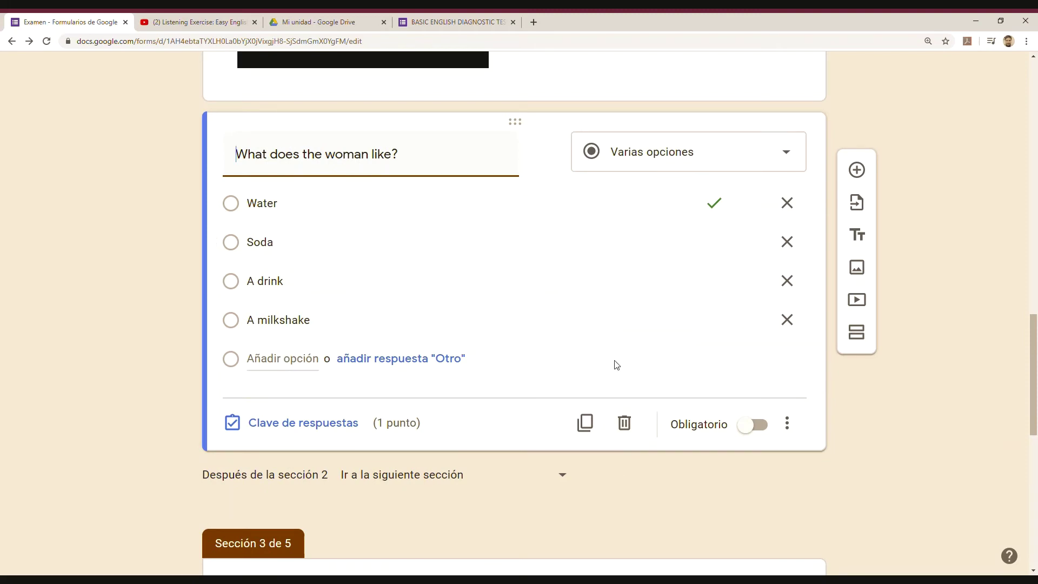
- Duplicate the woman question and retitle the copy 'What does the man like?'
left_click(589, 424)
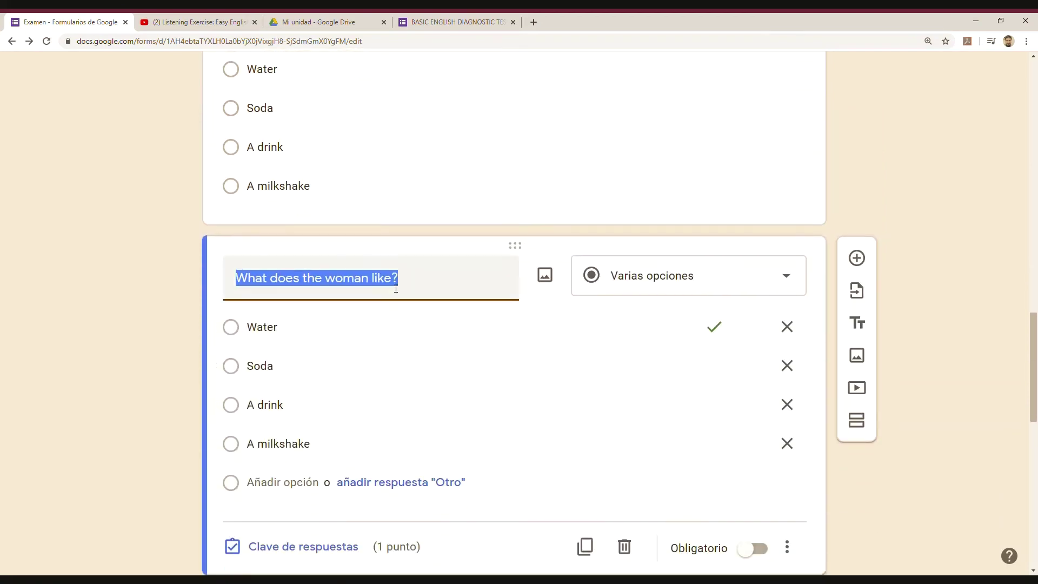
left_click(394, 280)
key("BackSpace")
key("BackSpace")
key("BackSpace")
key("BackSpace")
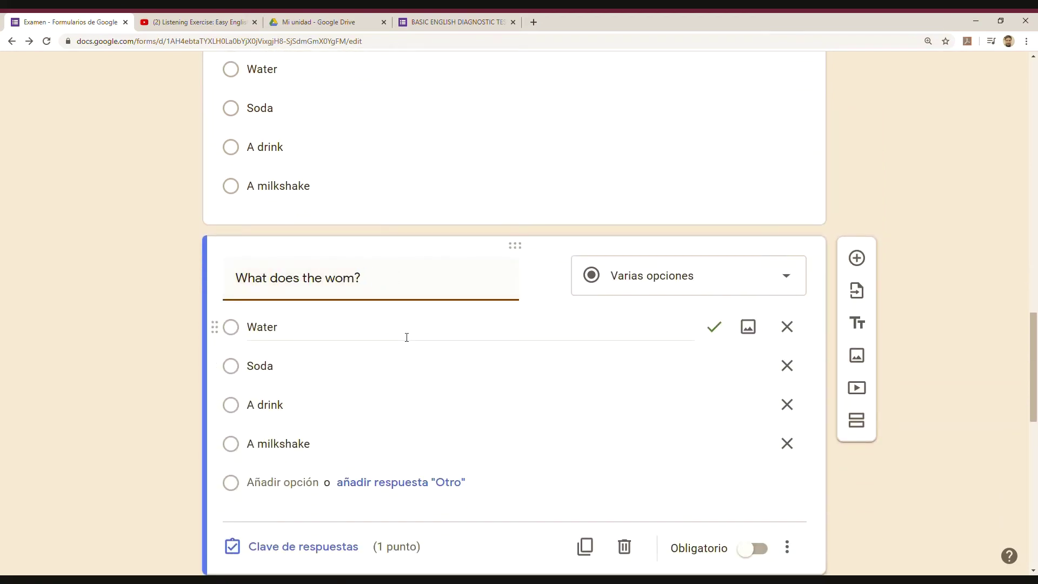
key("BackSpace")
key("BackSpace")
key("BackSpace")
type("man like")
scroll(406, 337, "down", 2)
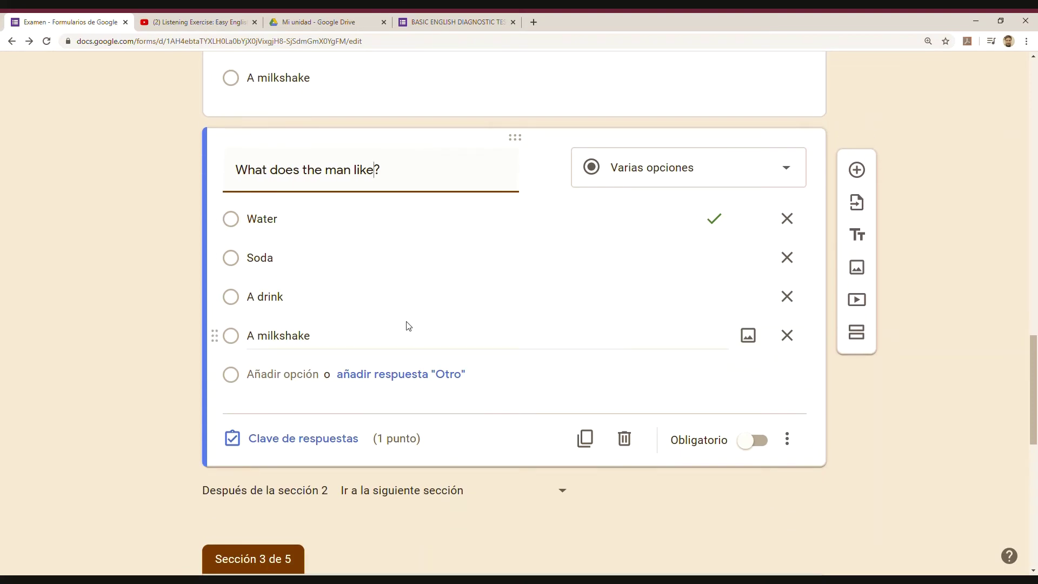
- Change the man question's correct answer from Water to A milkshake
left_click(278, 444)
left_click(243, 262)
left_click(243, 261)
left_click(240, 366)
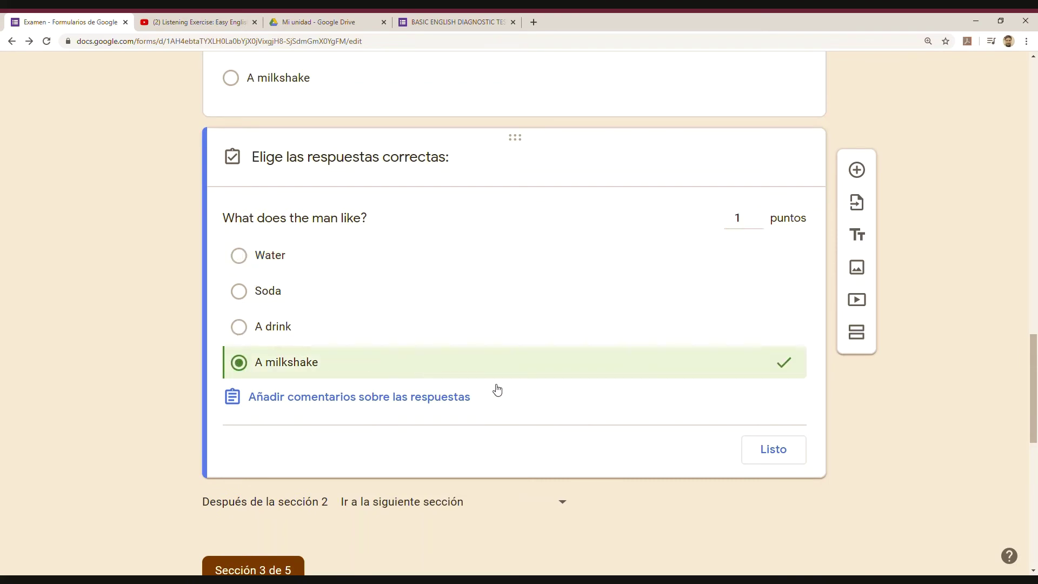
left_click(775, 457)
scroll(642, 423, "up", 10)
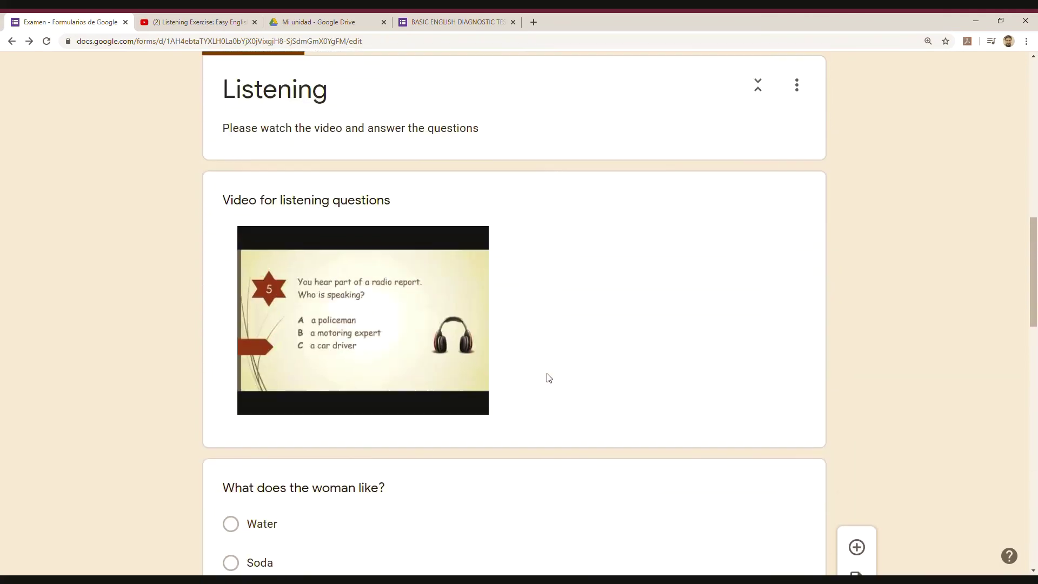
scroll(538, 324, "down", 3)
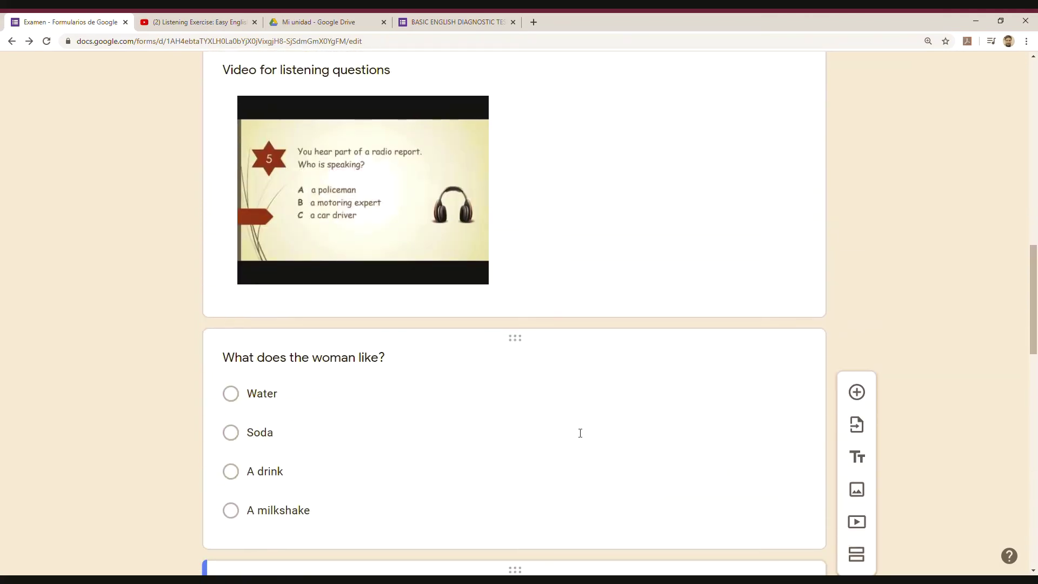
scroll(575, 438, "down", 5)
scroll(588, 424, "up", 7)
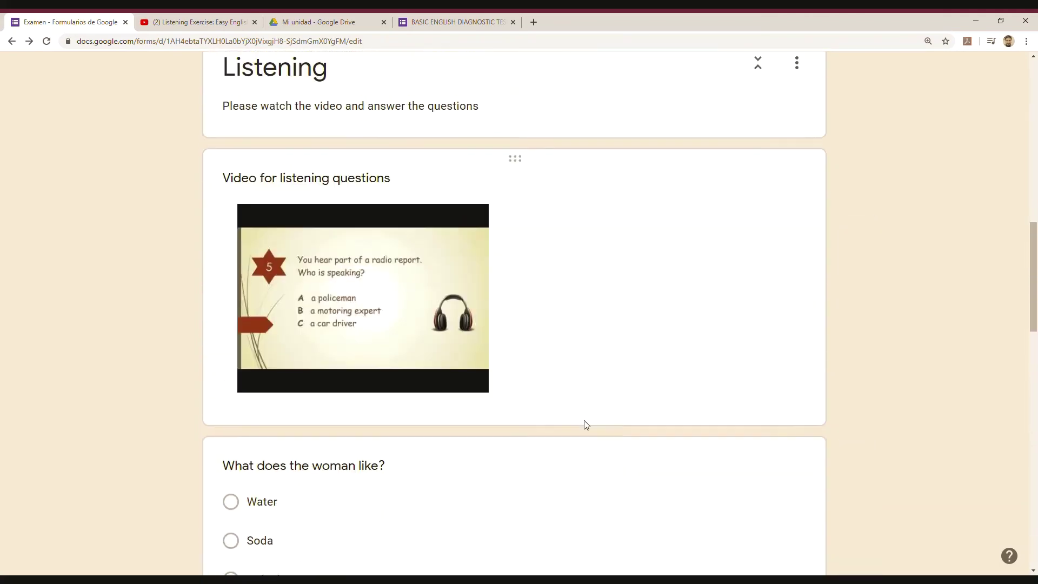
scroll(584, 424, "up", 14)
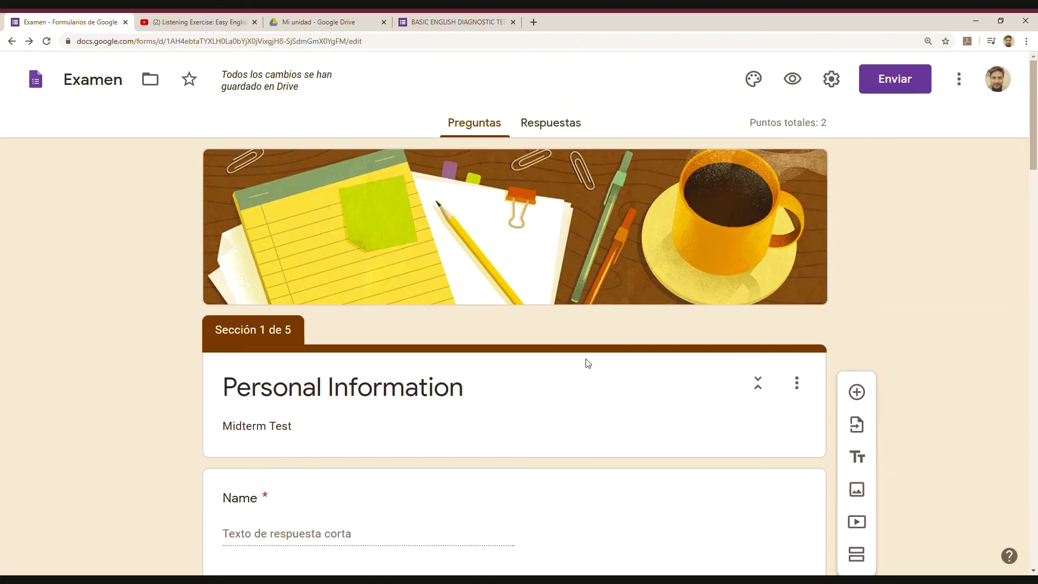
scroll(563, 378, "down", 18)
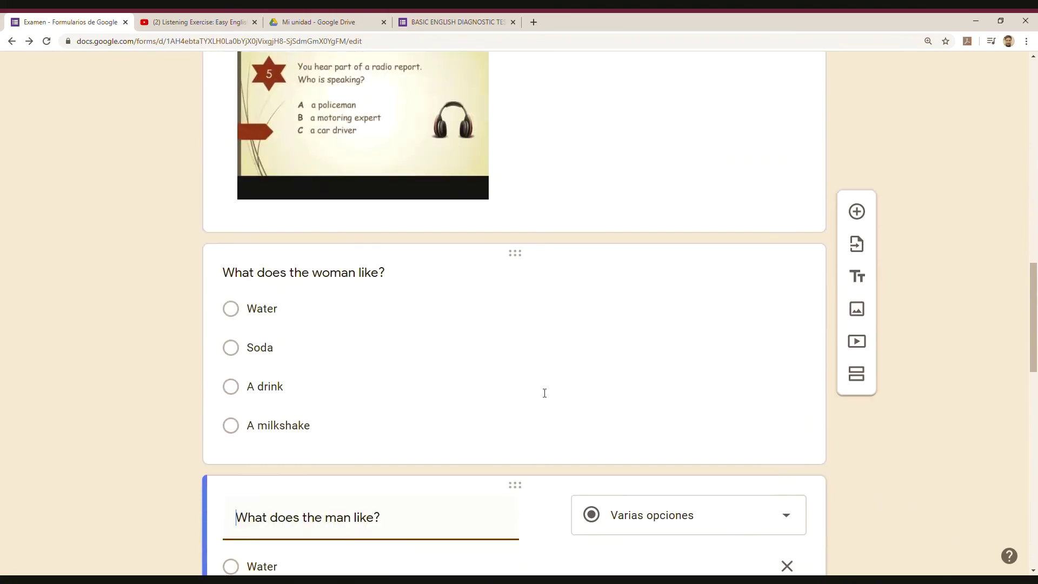
scroll(540, 392, "down", 9)
scroll(487, 379, "up", 4)
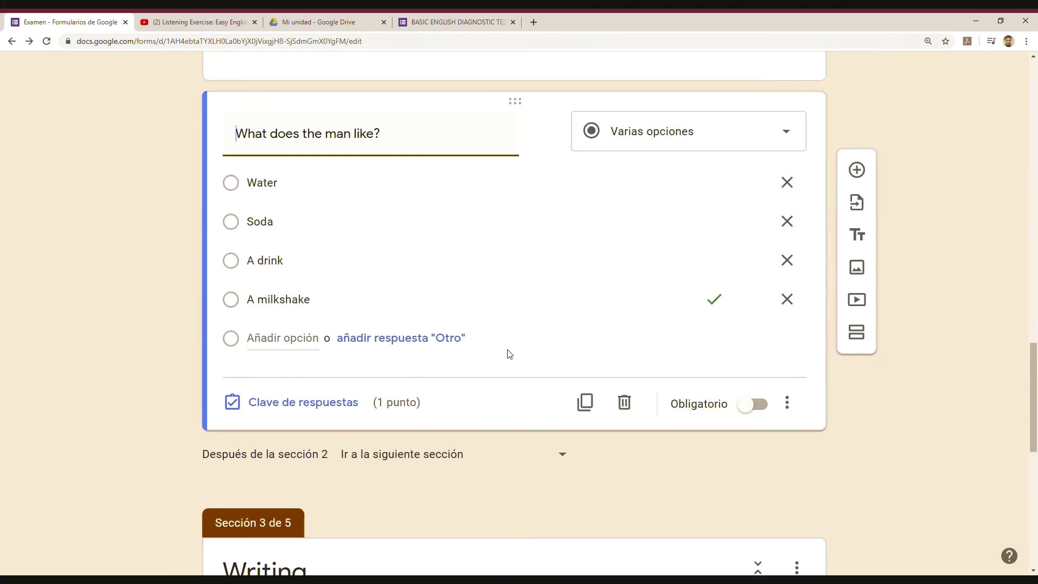
- Duplicate the man question and retitle the copy 'What does the baby like?'
left_click(584, 401)
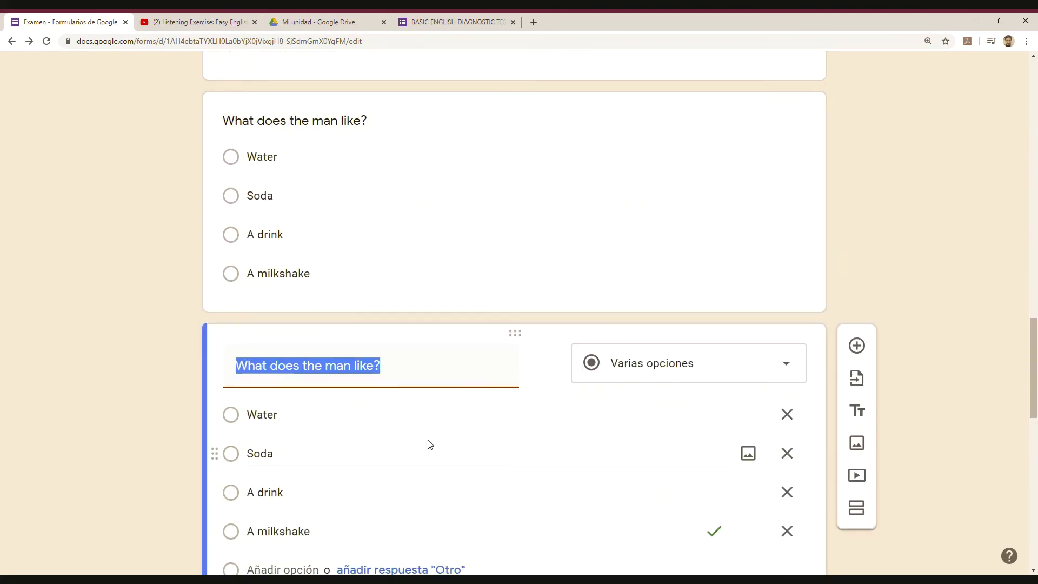
left_click(377, 373)
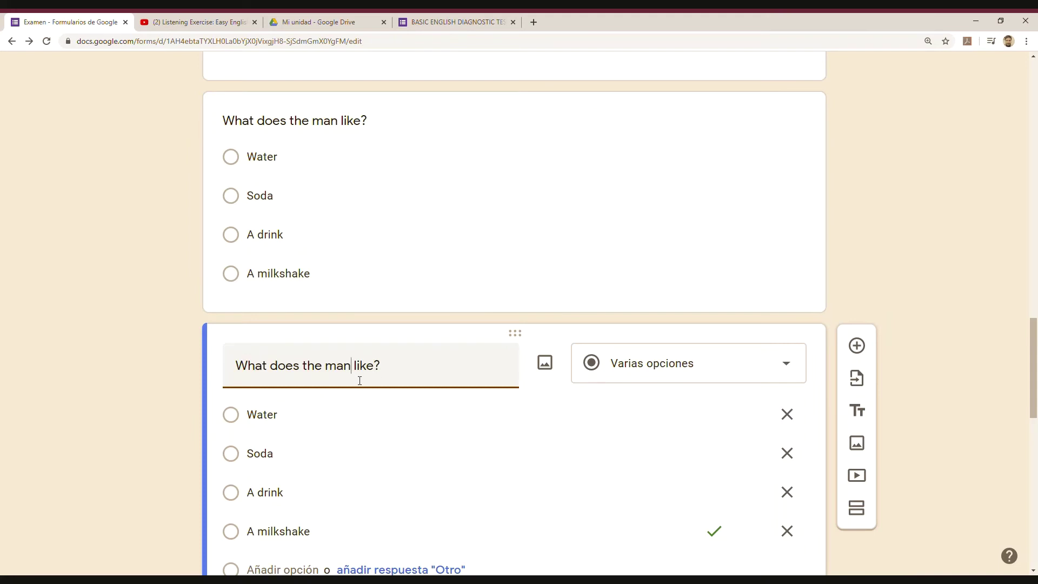
key("BackSpace")
key("BackSpace")
key("BackSpace")
type("bay")
key("BackSpace")
type("by")
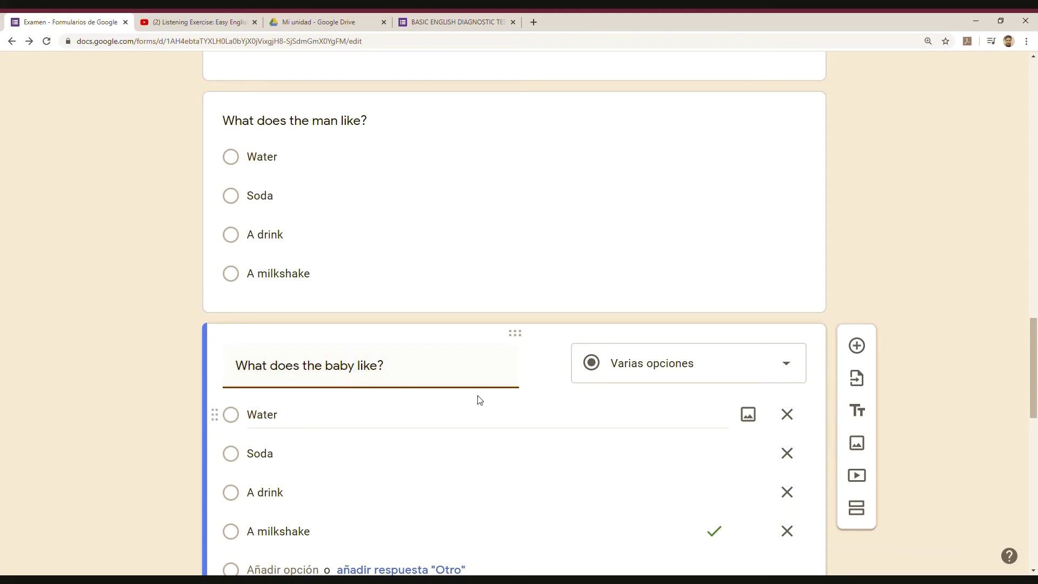
scroll(471, 396, "up", 1)
scroll(725, 364, "down", 2)
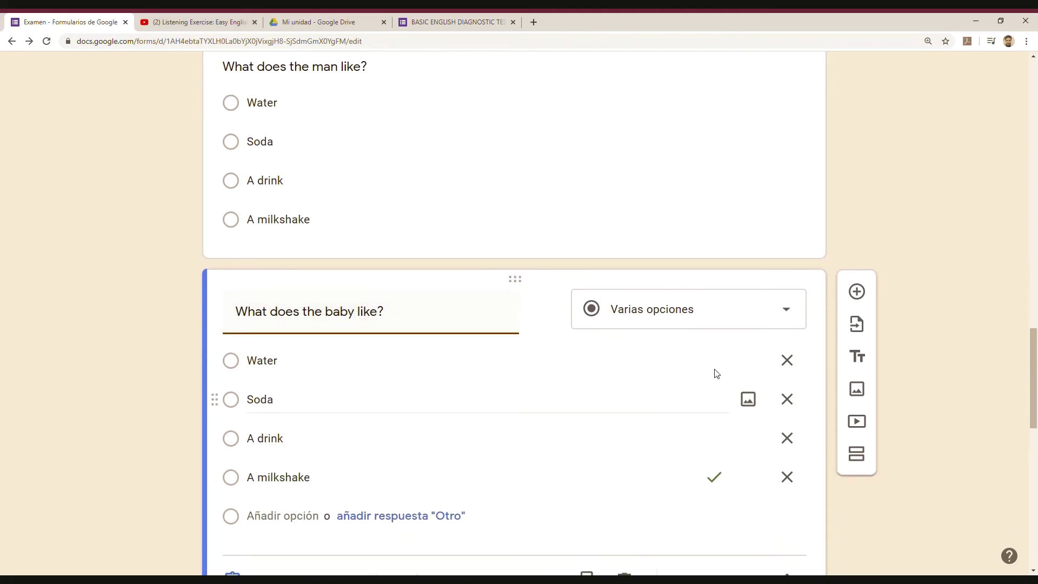
- Change the baby question to a checkbox question allowing several answers
left_click(763, 322)
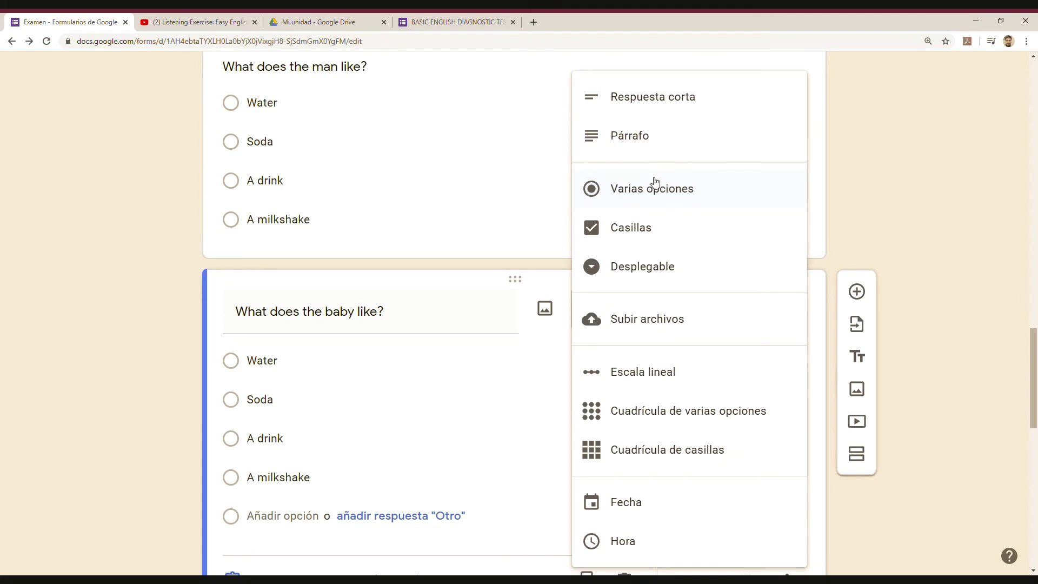
left_click(648, 236)
scroll(452, 448, "down", 2)
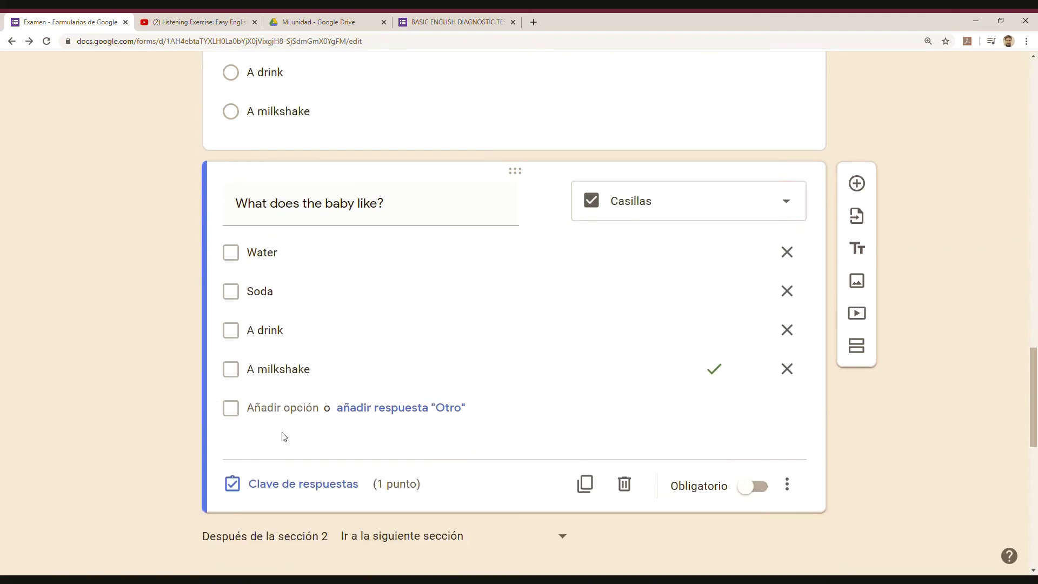
- Key Water alongside A milkshake as correct answers and set the question to 2 points
left_click(276, 491)
left_click(239, 289)
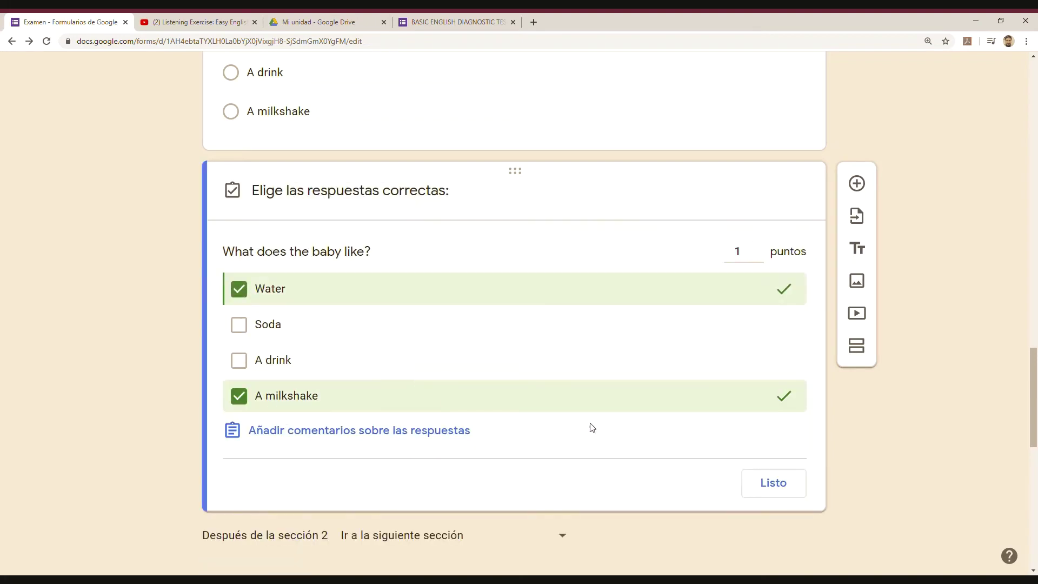
left_click(786, 486)
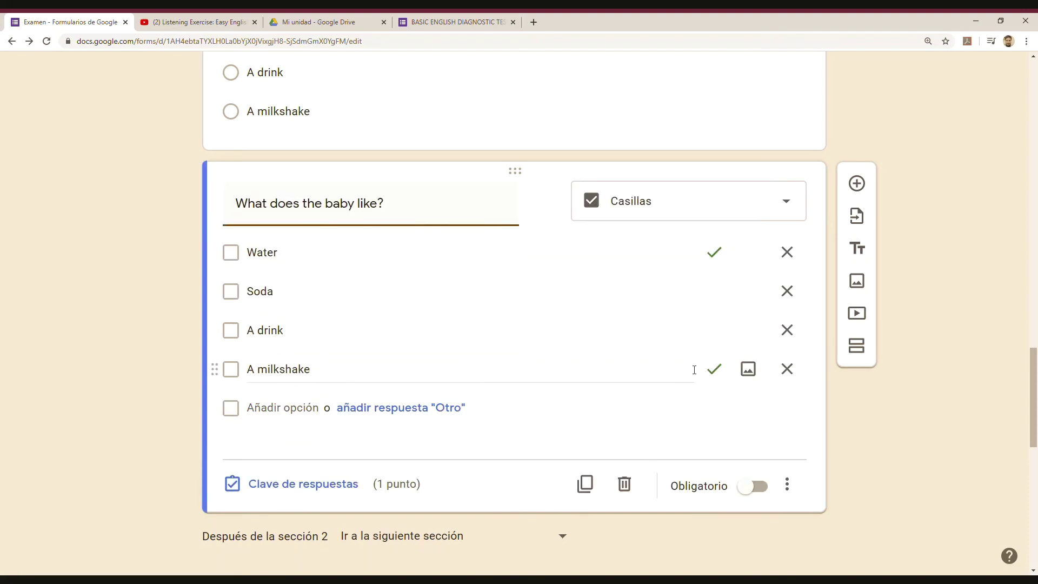
left_click(318, 484)
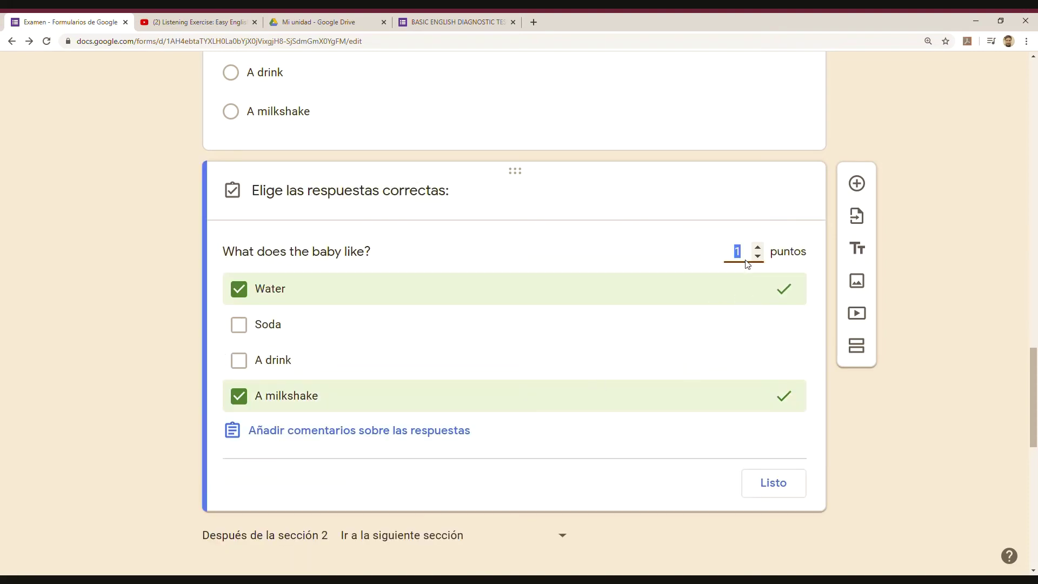
left_click(758, 247)
- Close the baby question's answer key and review the 4-point exam back to the top
left_click(777, 483)
scroll(469, 415, "up", 14)
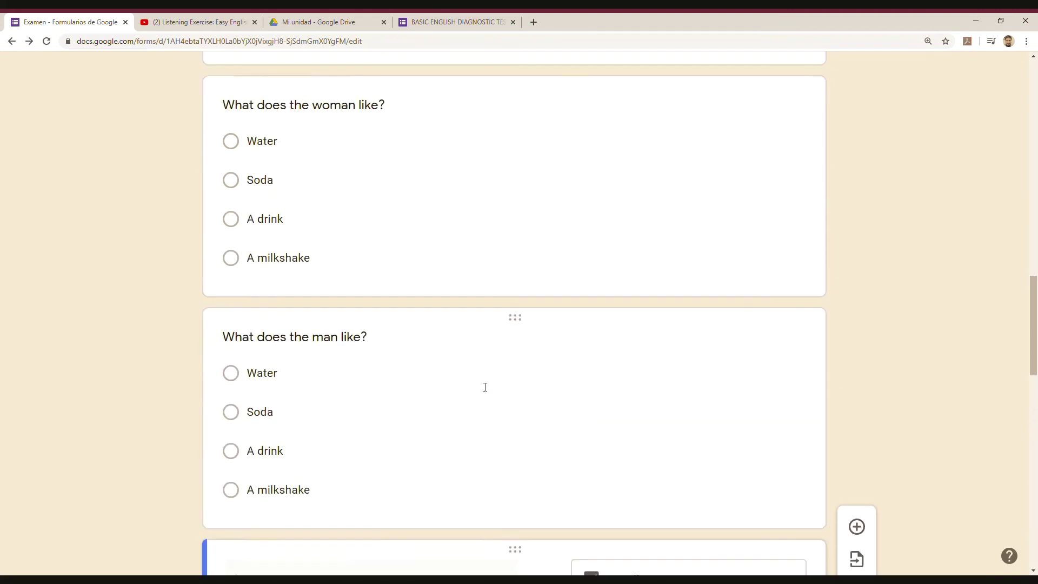
scroll(456, 348, "up", 4)
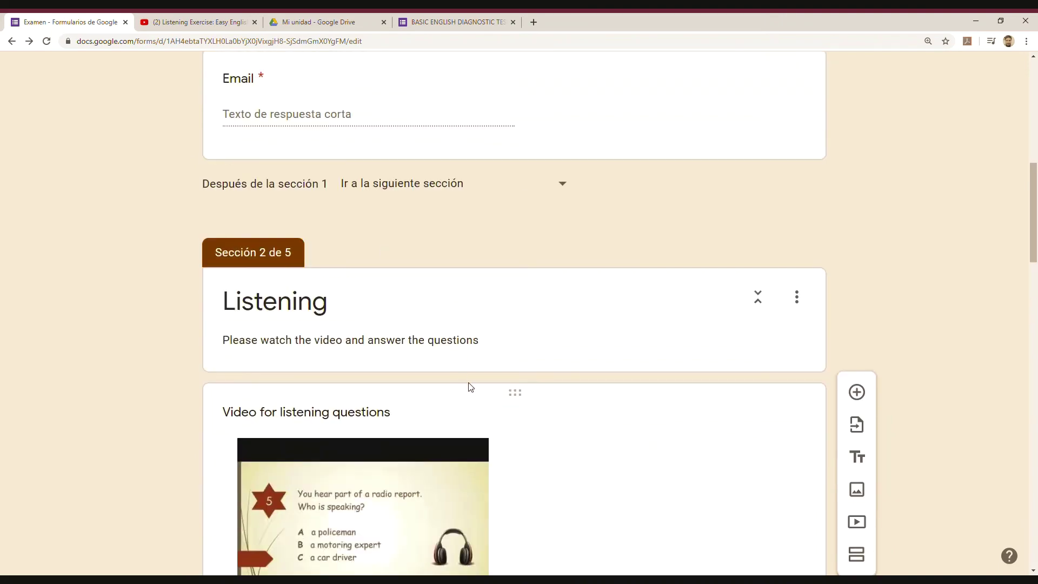
scroll(468, 387, "down", 5)
scroll(458, 333, "down", 3)
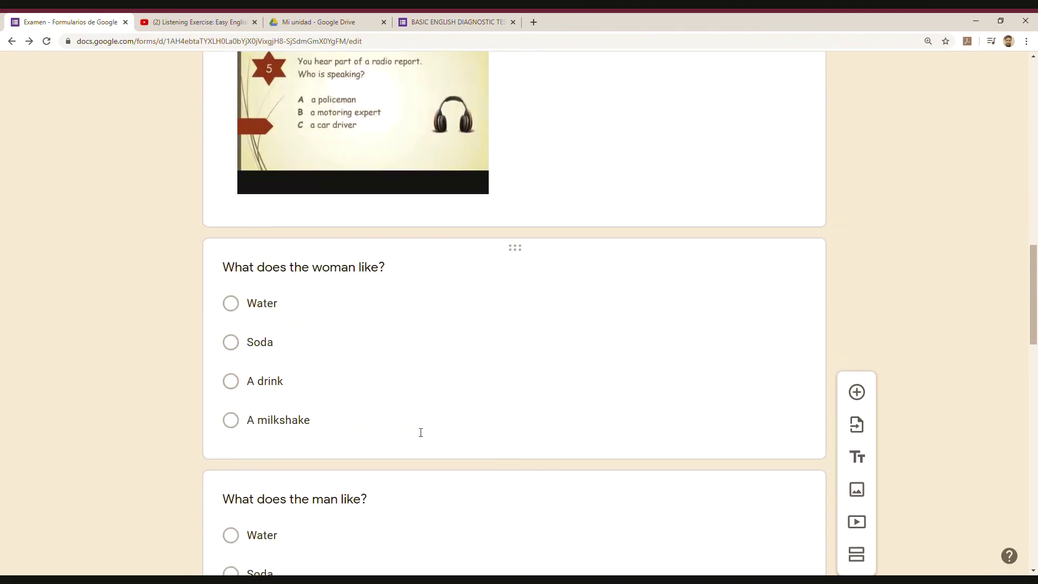
scroll(467, 449, "down", 8)
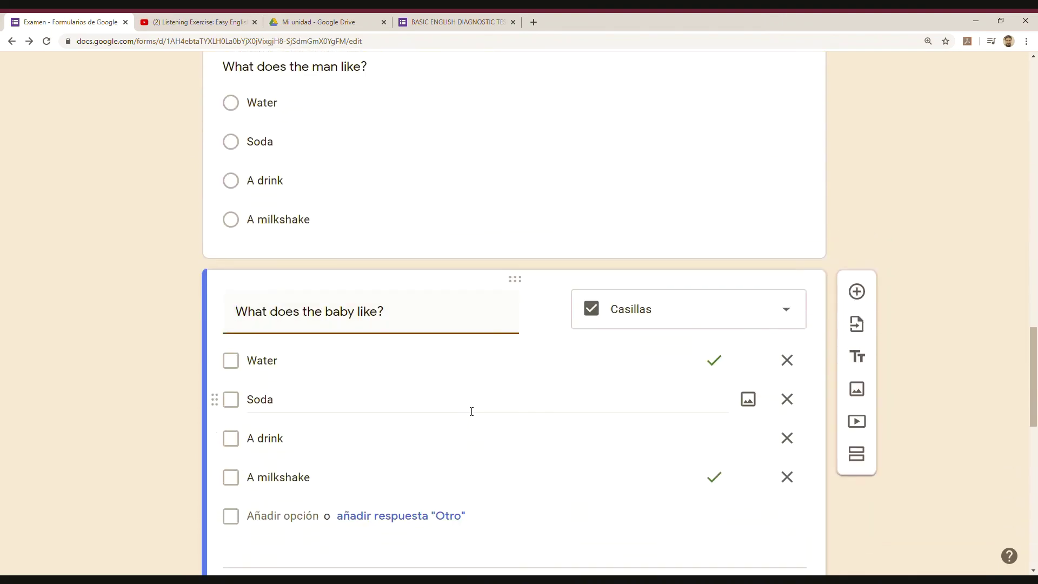
scroll(528, 401, "down", 2)
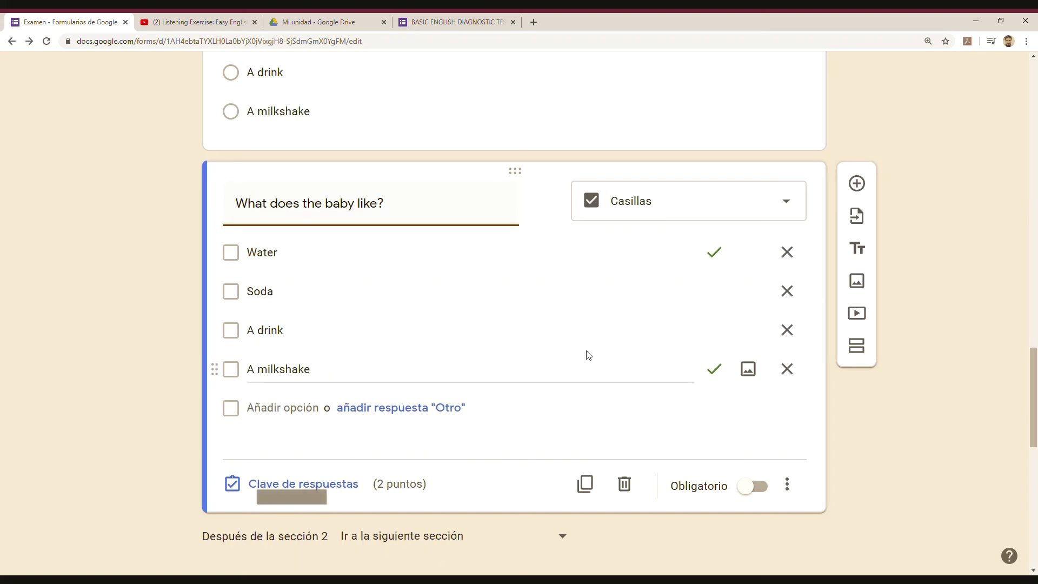
scroll(586, 354, "up", 15)
scroll(586, 361, "up", 12)
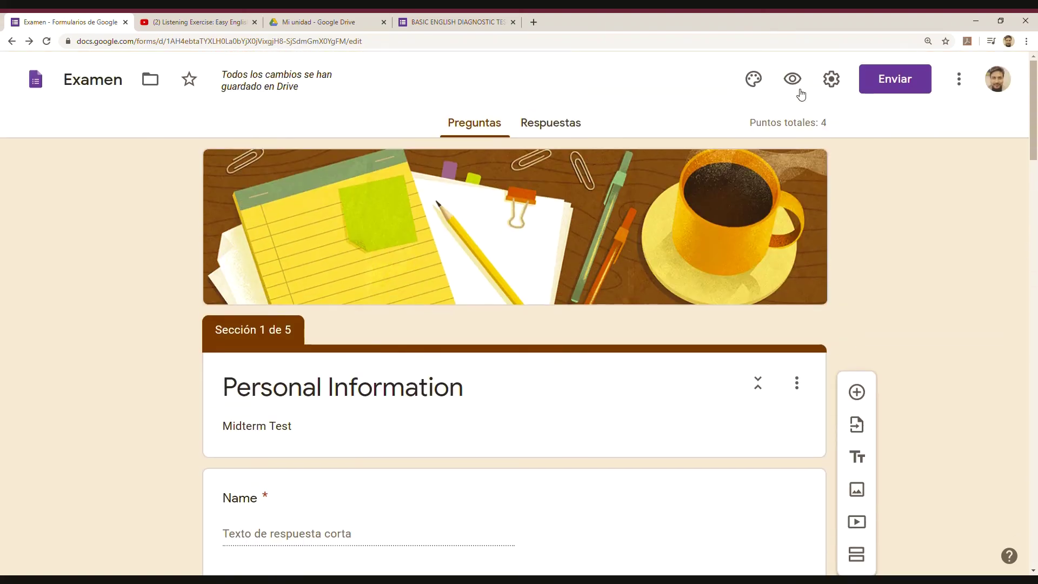
- Preview the exam, fill Name and Email with test text, and continue to the Listening page
left_click(794, 81)
scroll(556, 366, "down", 3)
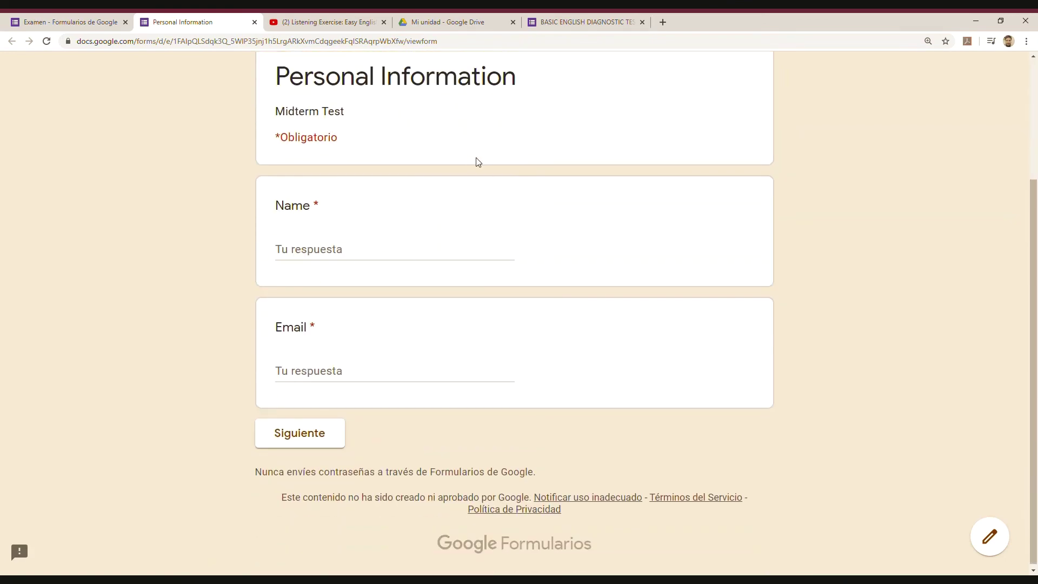
left_click(363, 259)
type("xxx")
left_click(324, 371)
type("xxxx")
left_click(313, 430)
- Play the Listening video, skip ahead twice, then pause it
scroll(747, 418, "down", 2)
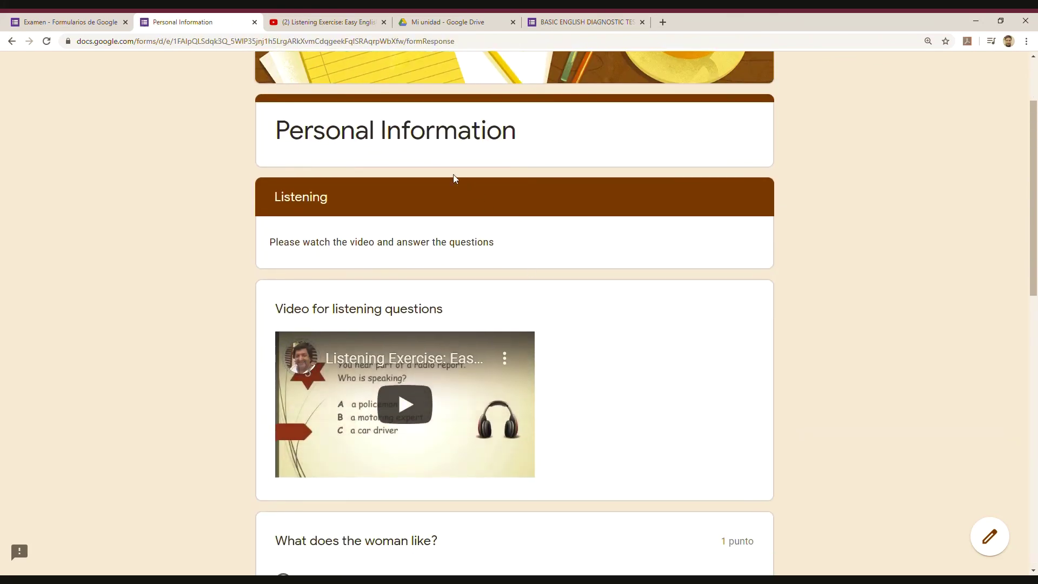
left_click(405, 404)
scroll(630, 392, "down", 2)
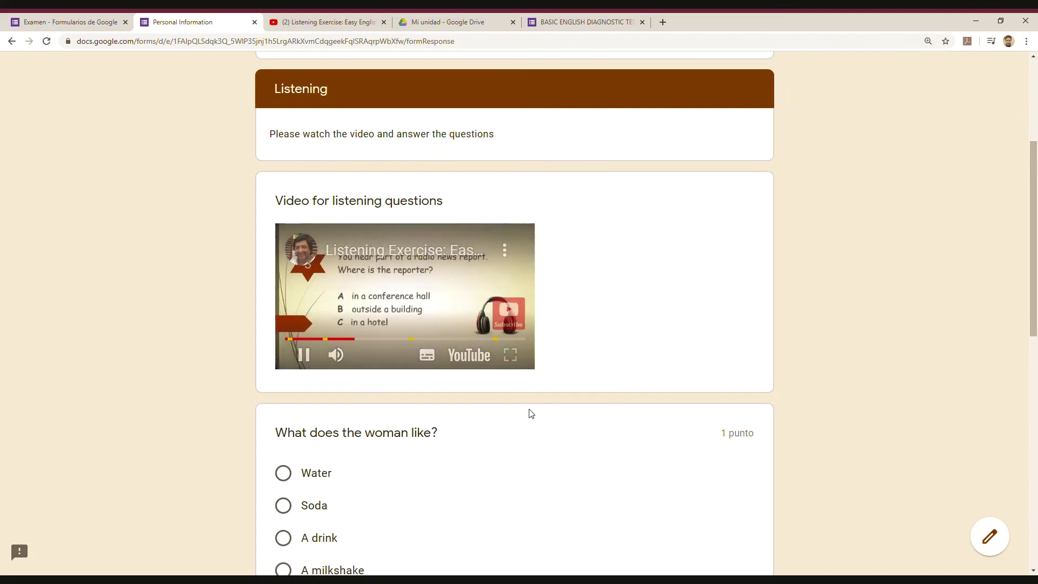
left_click(396, 339)
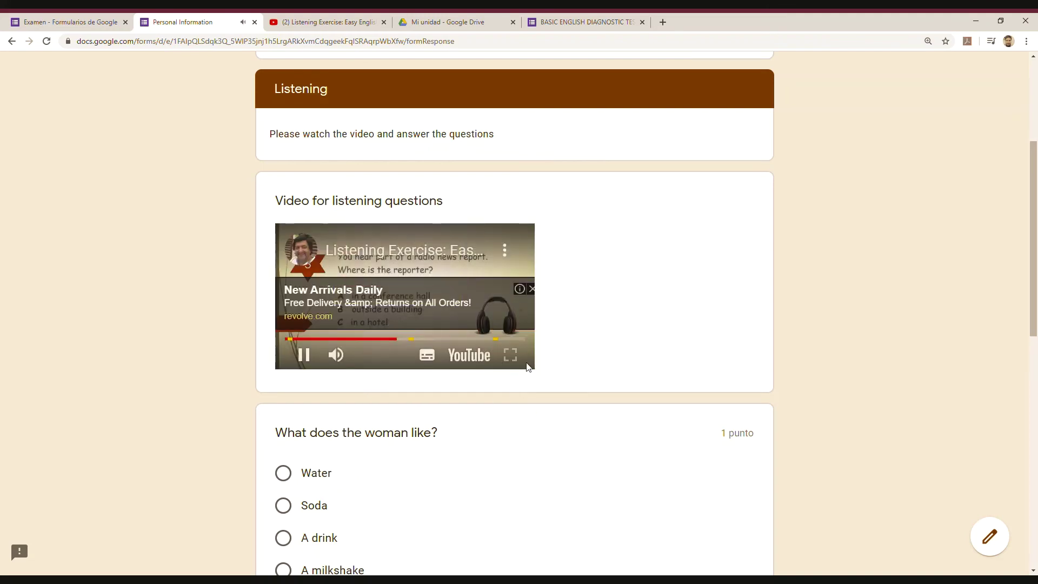
left_click(451, 339)
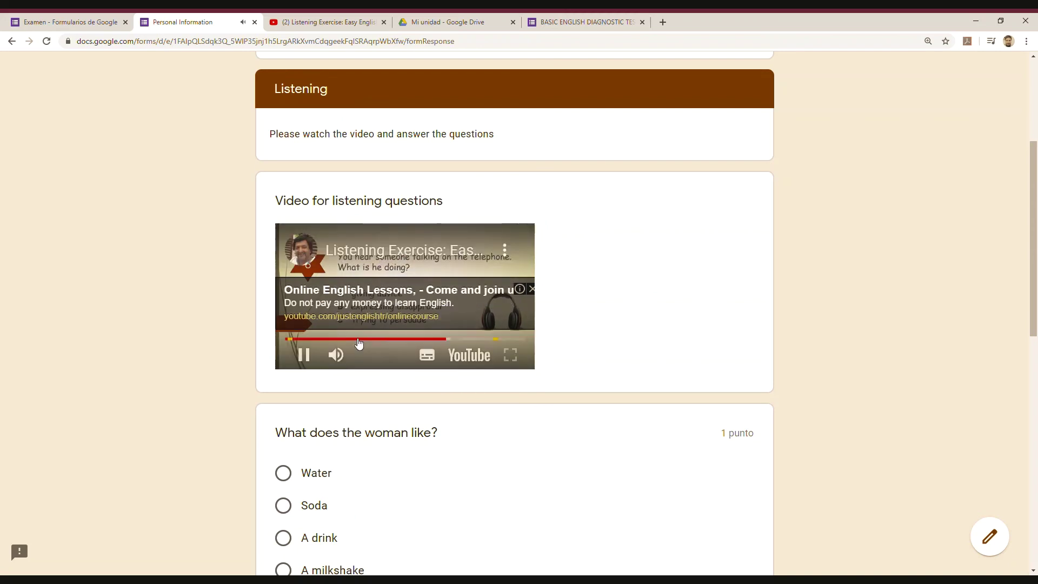
left_click(303, 354)
scroll(600, 442, "down", 2)
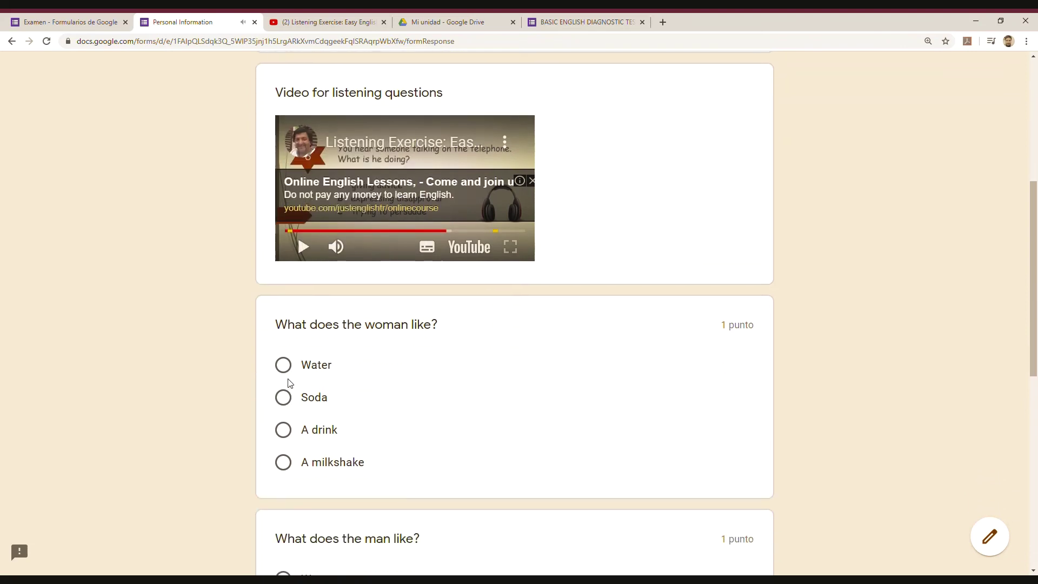
- Answer Water (woman), A drink (man), A drink and Water (baby), then page forward and back
left_click(293, 372)
scroll(379, 448, "down", 3)
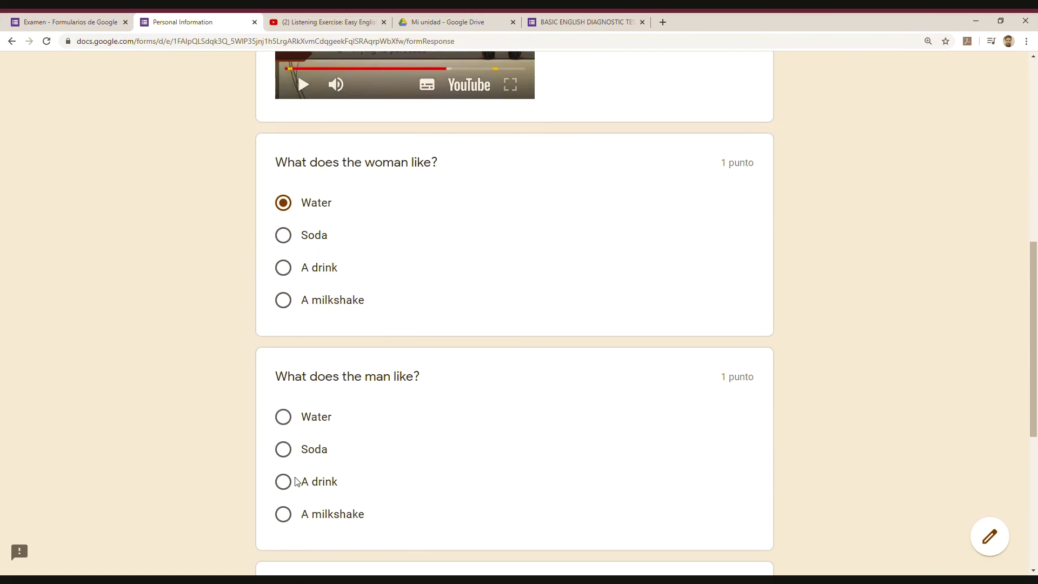
left_click(286, 481)
scroll(295, 487, "down", 4)
left_click(286, 471)
left_click(285, 414)
scroll(410, 486, "down", 2)
left_click(373, 433)
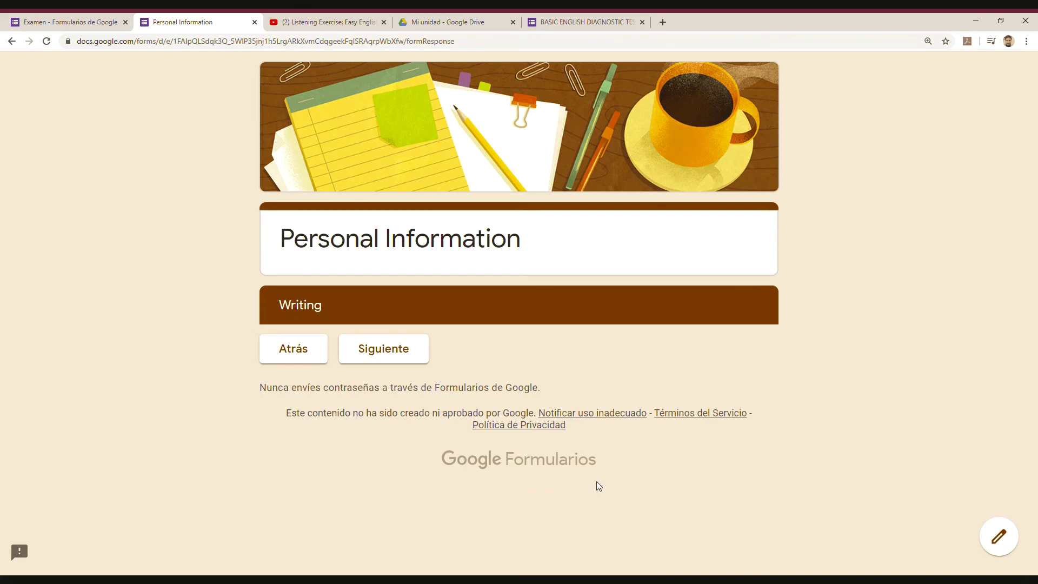
left_click(303, 357)
- Replay the listening video, skip ahead, try fullscreen, and pause it
scroll(478, 432, "down", 4)
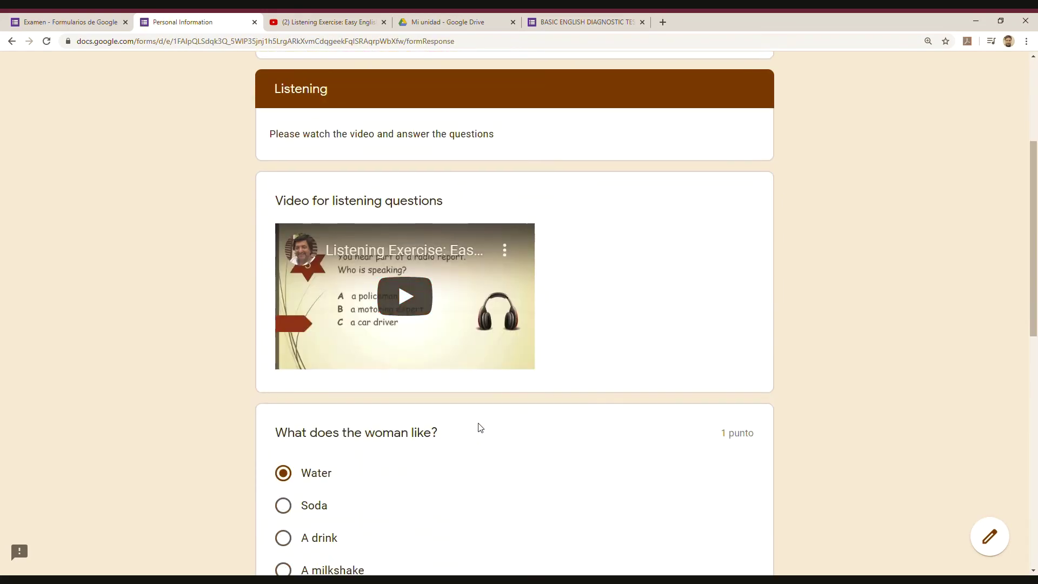
left_click(427, 331)
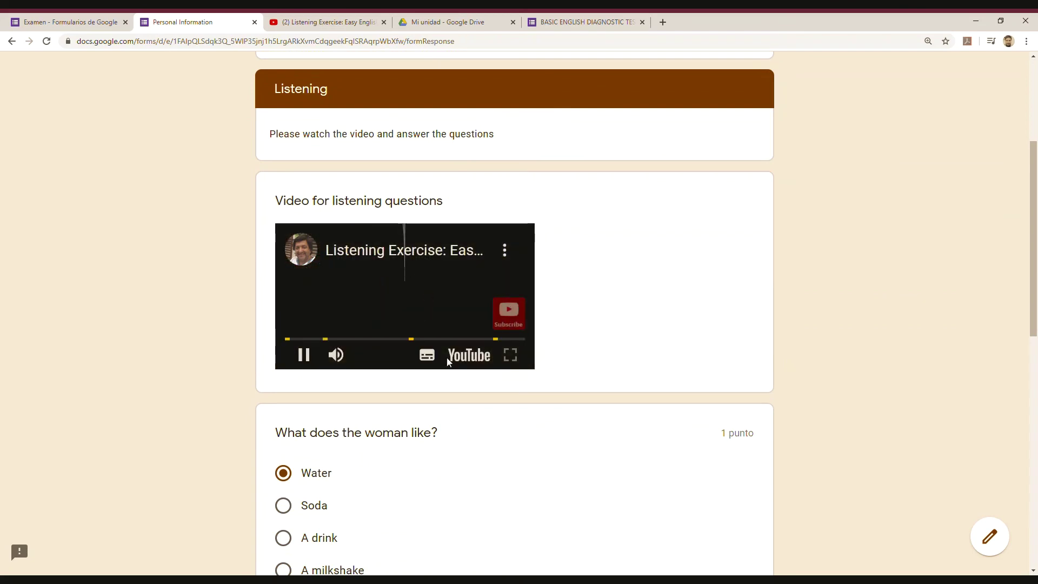
left_click(369, 339)
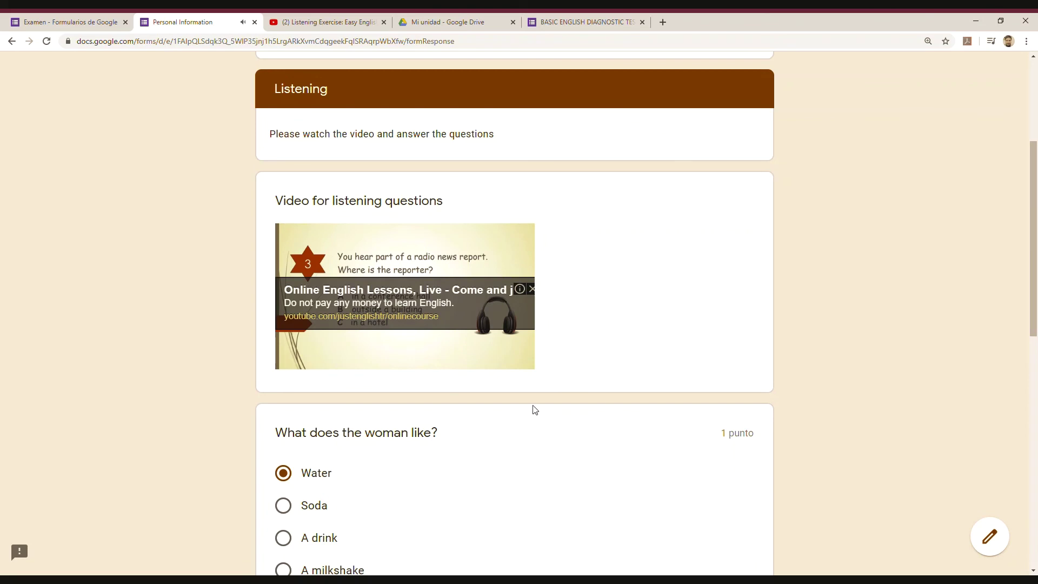
left_click(512, 355)
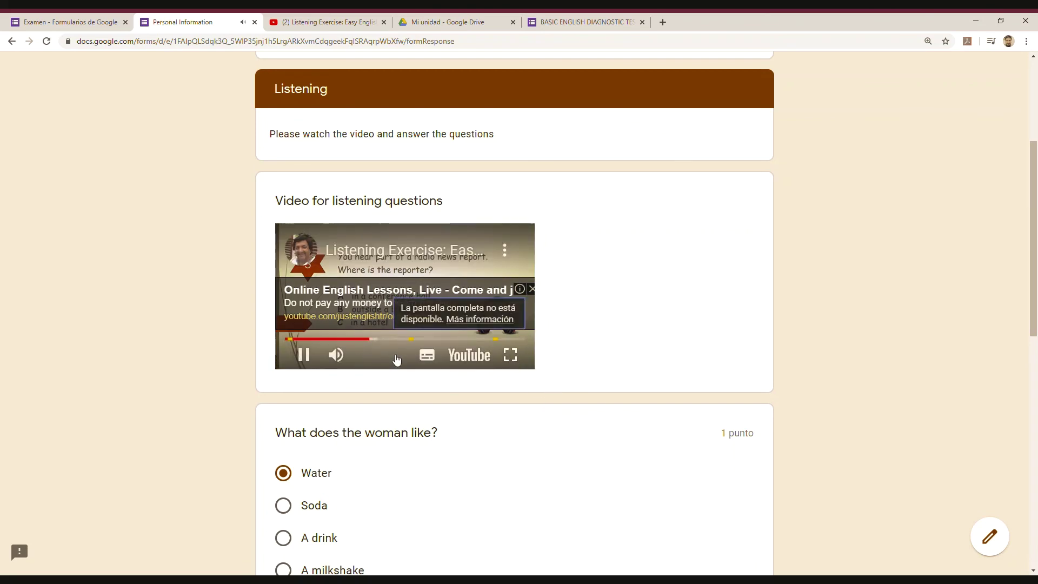
left_click(304, 355)
- Go back to the Examen form's editor
scroll(422, 436, "down", 11)
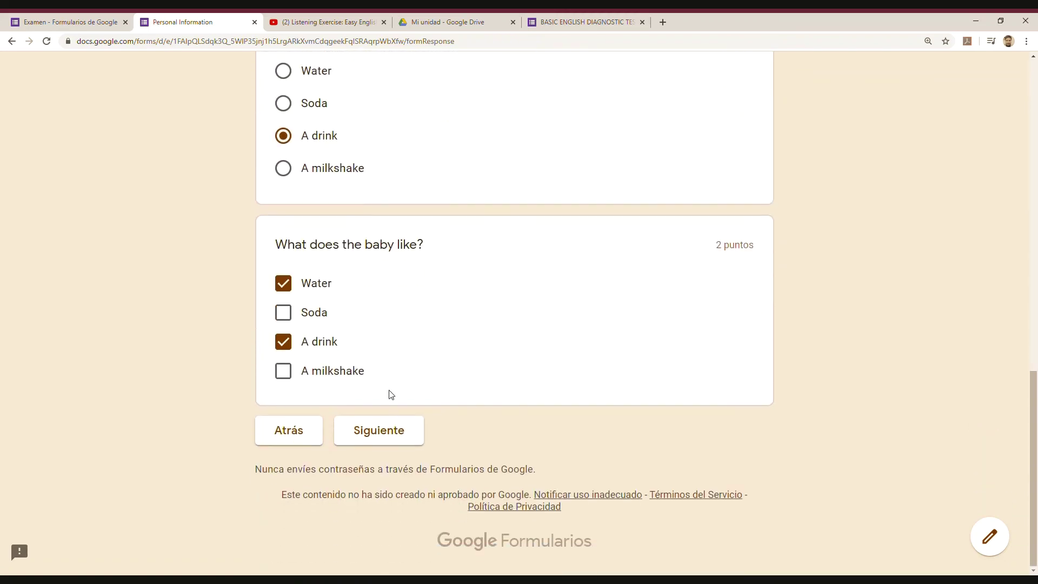
scroll(436, 331, "up", 11)
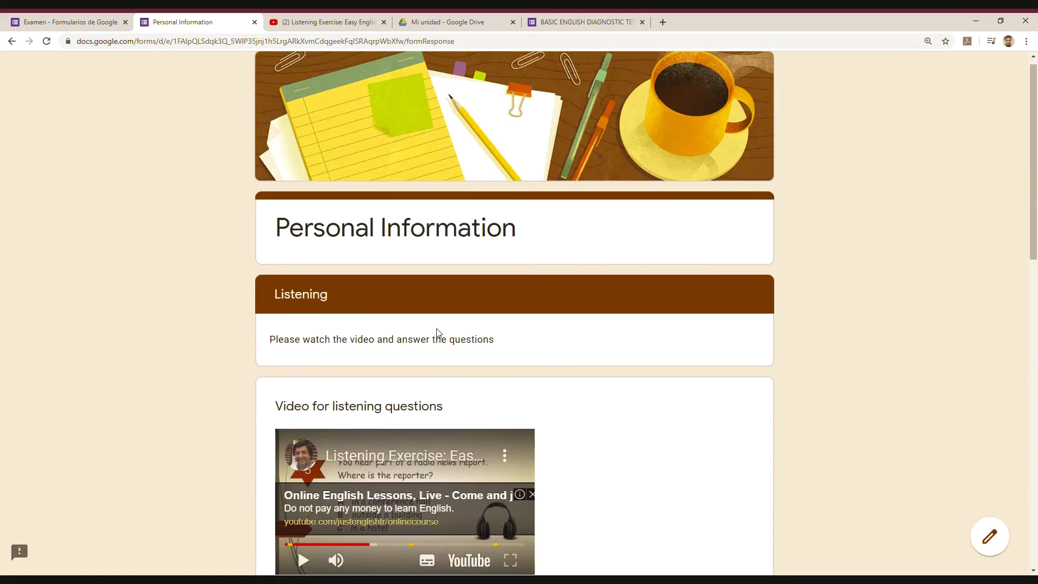
scroll(423, 343, "down", 8)
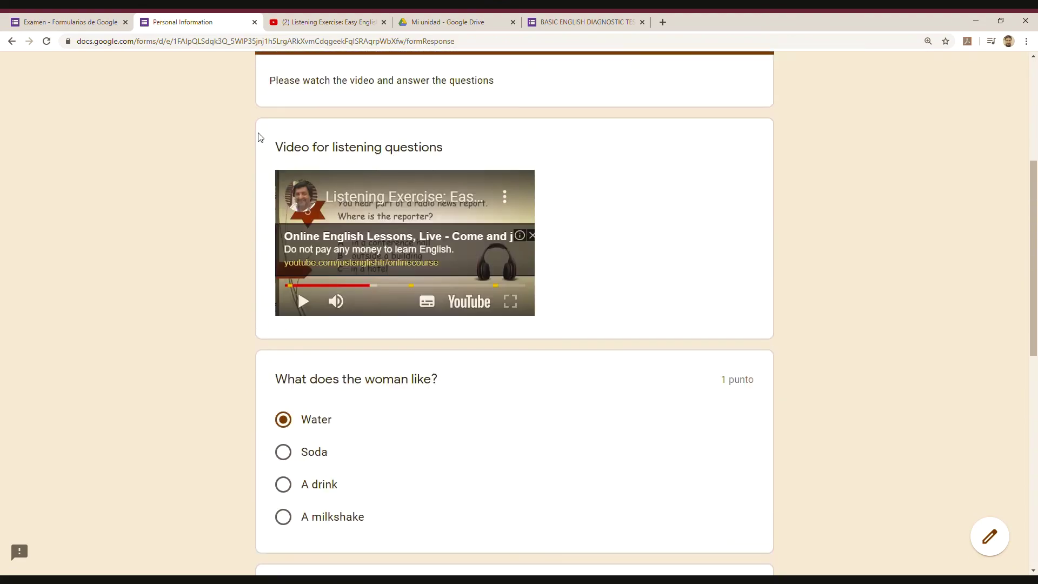
scroll(214, 96, "up", 4)
left_click(65, 22)
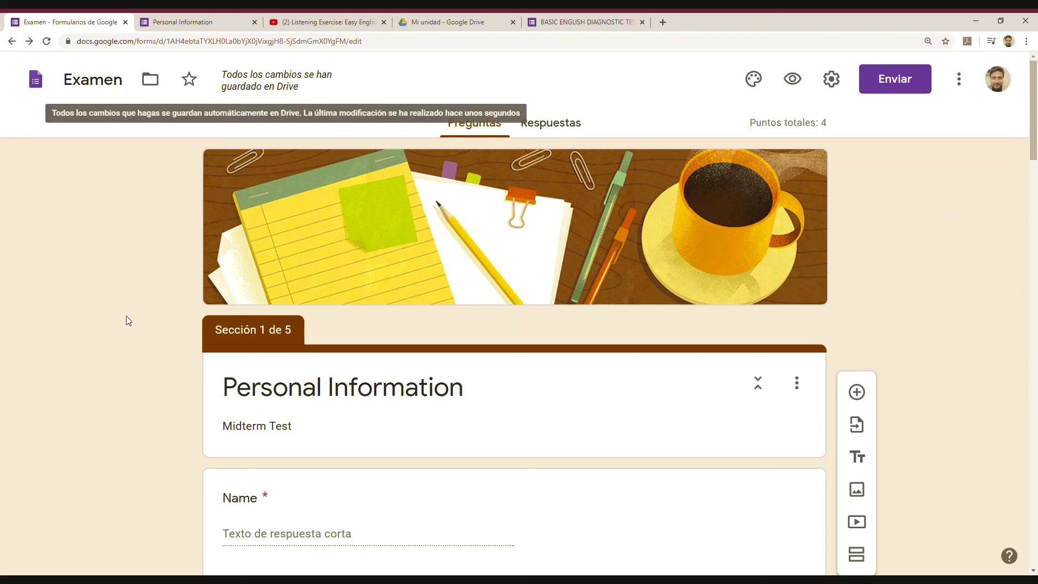
scroll(145, 322, "down", 7)
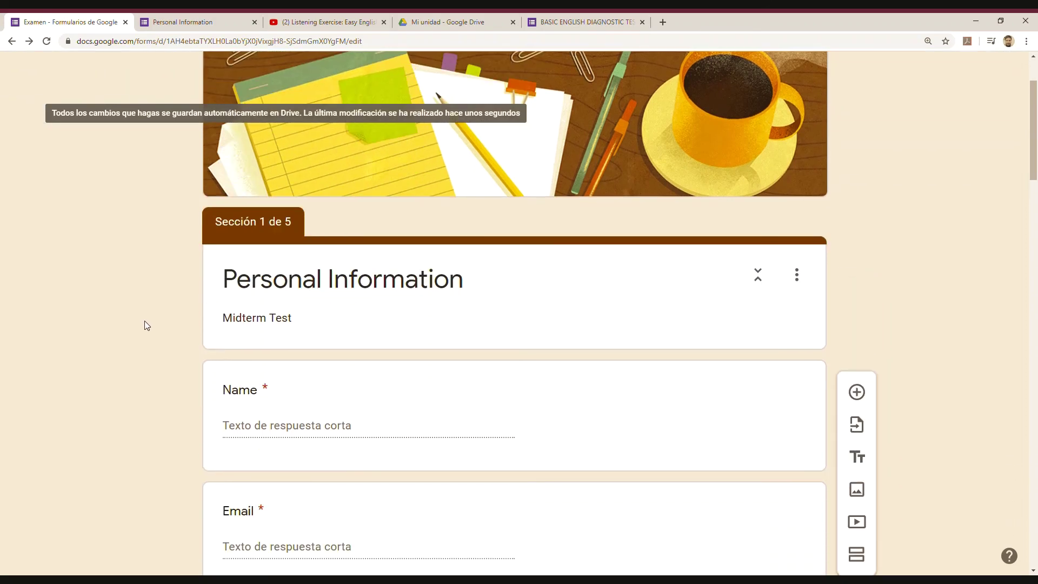
scroll(144, 320, "down", 3)
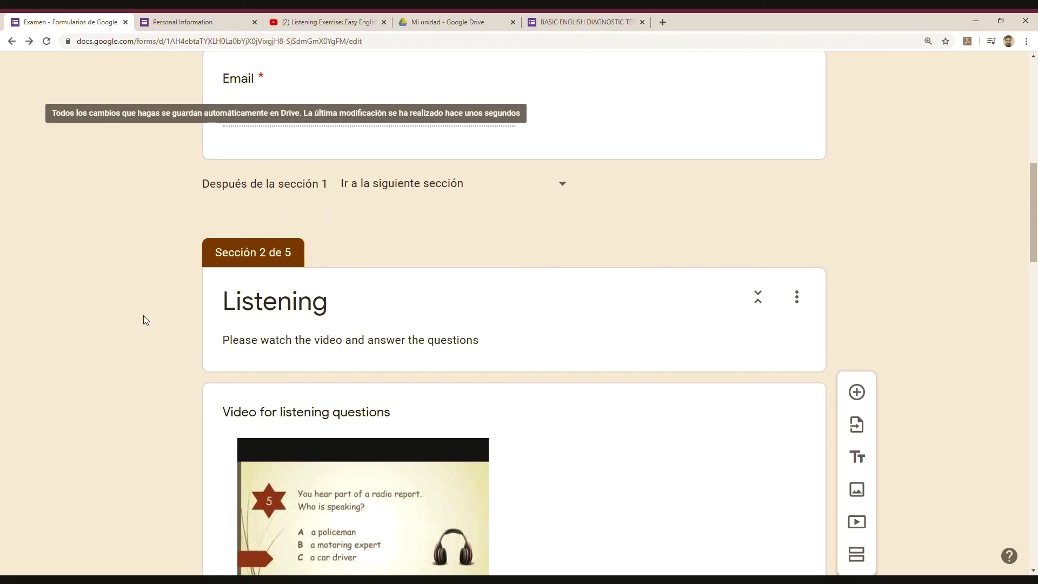
scroll(145, 320, "down", 4)
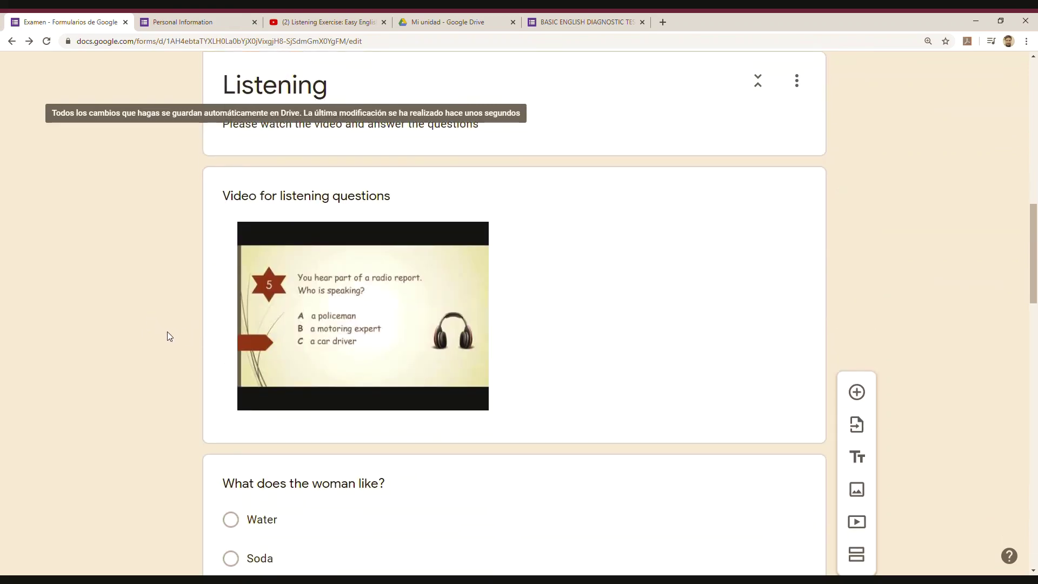
scroll(167, 332, "down", 6)
scroll(167, 330, "down", 14)
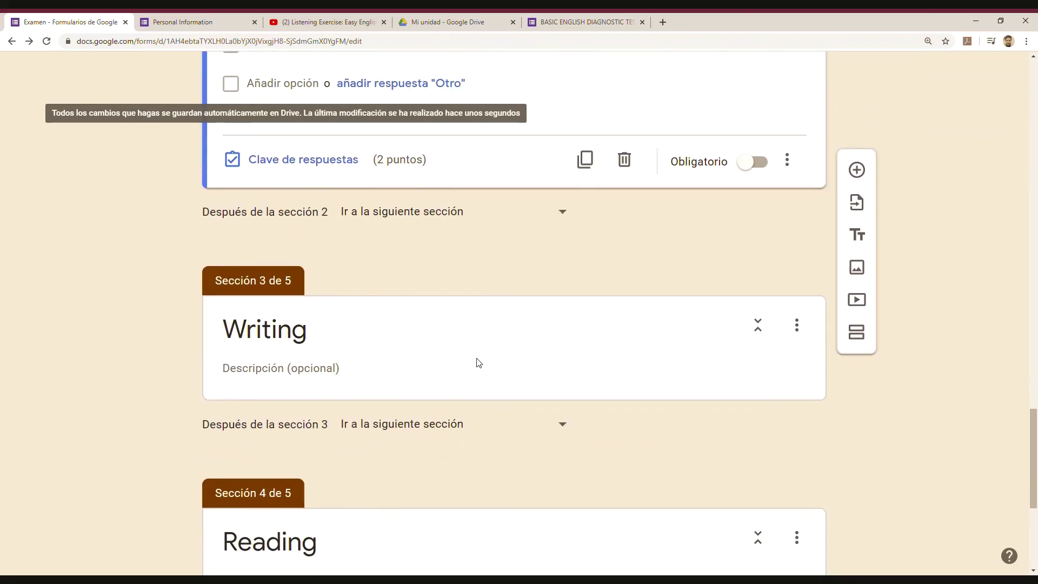
scroll(477, 362, "up", 9)
scroll(479, 361, "up", 9)
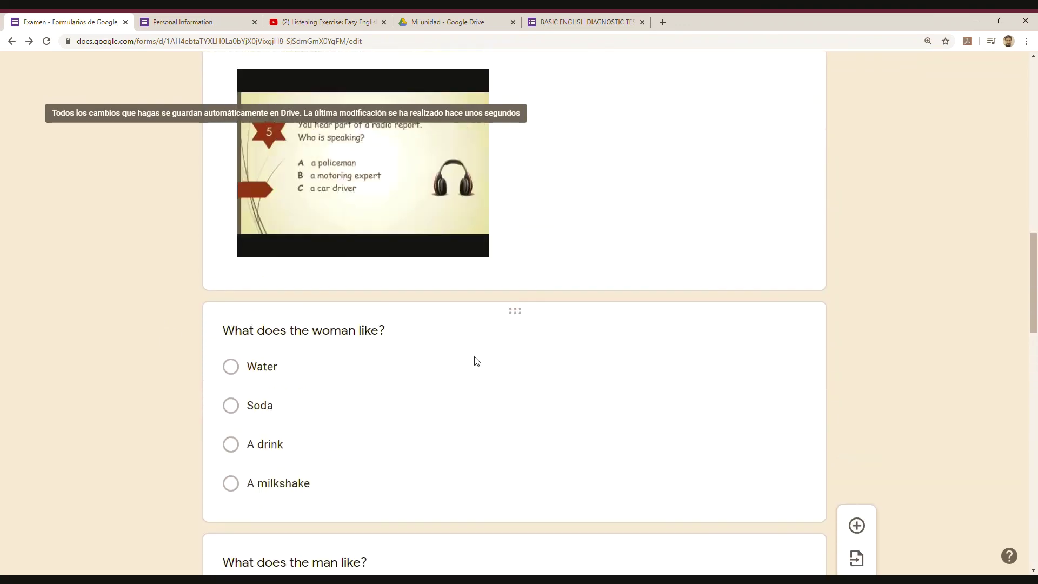
scroll(479, 363, "down", 4)
scroll(477, 361, "down", 14)
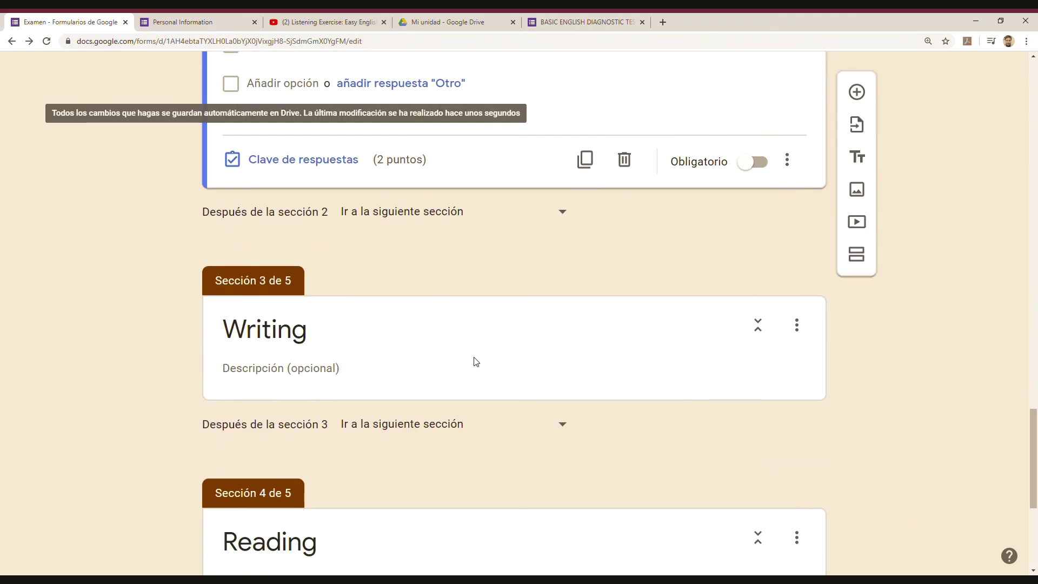